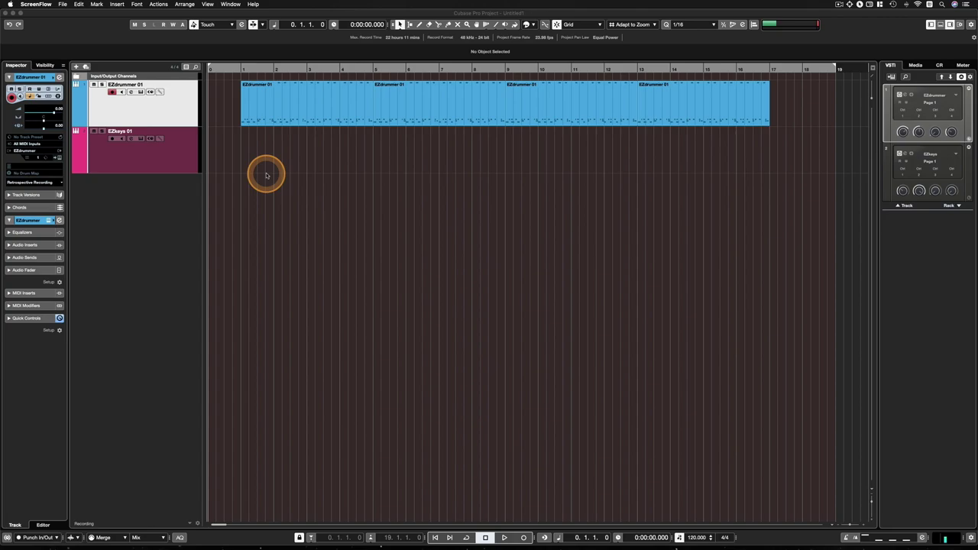
Select the EZkeys 01 track for recording and turn on the metronome click.
left_click(188, 112)
left_click_drag(747, 157, 265, 96)
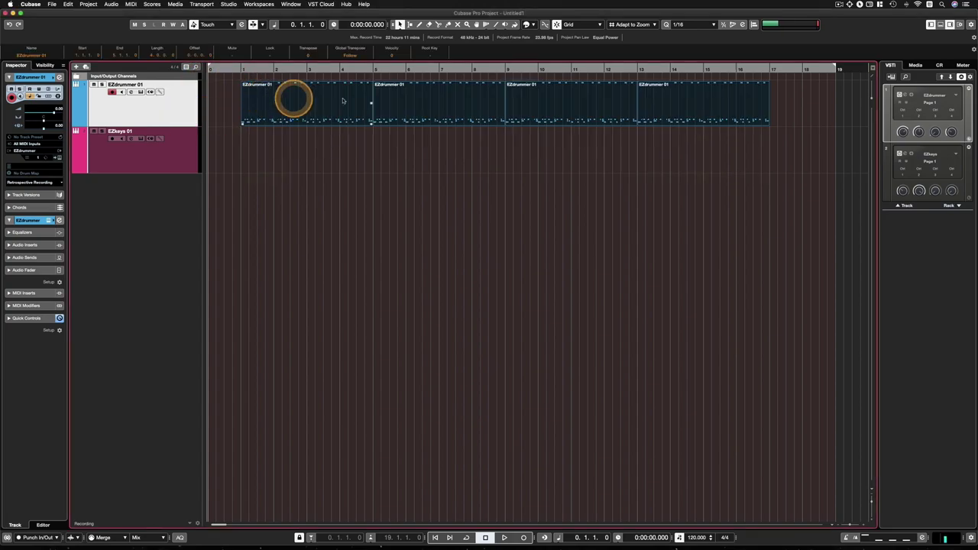
left_click(151, 158)
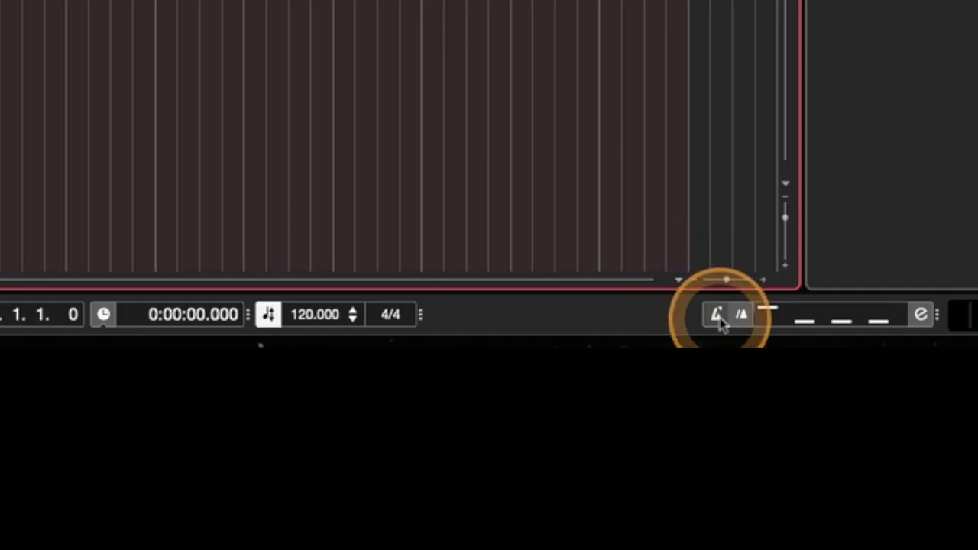
left_click(845, 538)
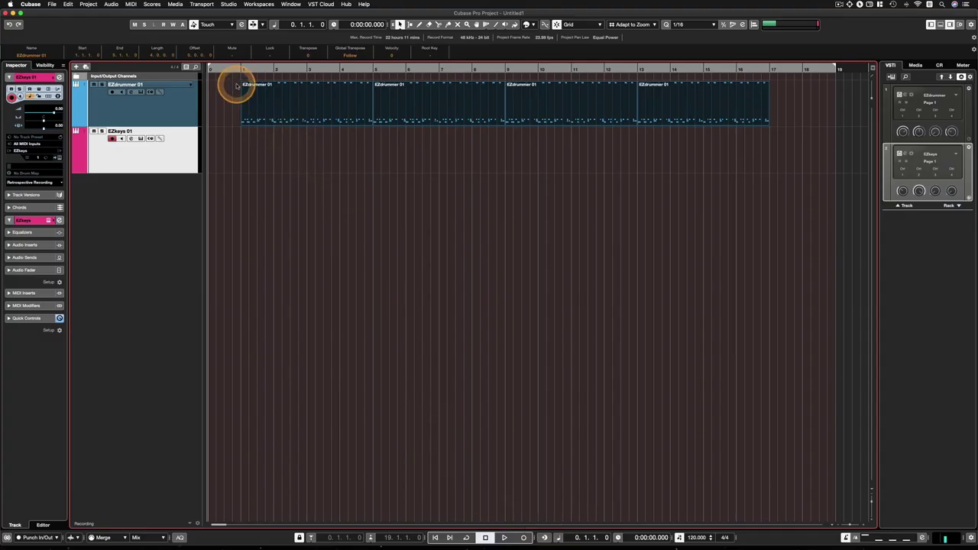
Record a chord take on EZkeys 01 from the project start to about bar 7, and delete the recorded event.
key("KP_Multiply")
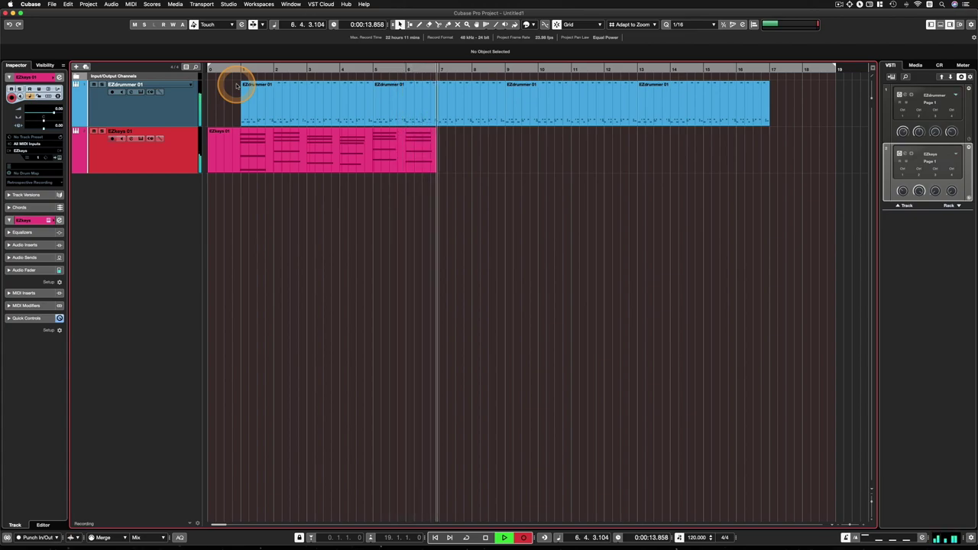
key("space")
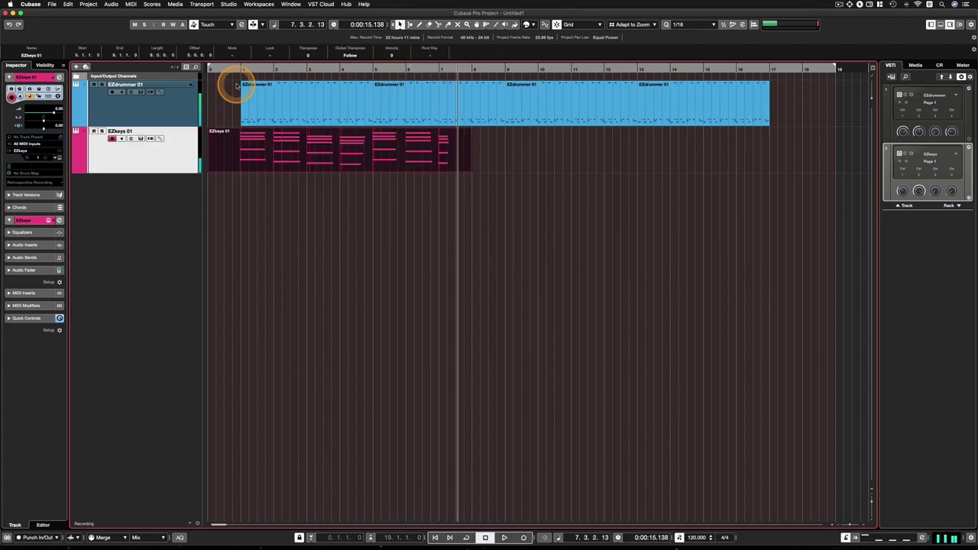
left_click_drag(513, 230, 247, 157)
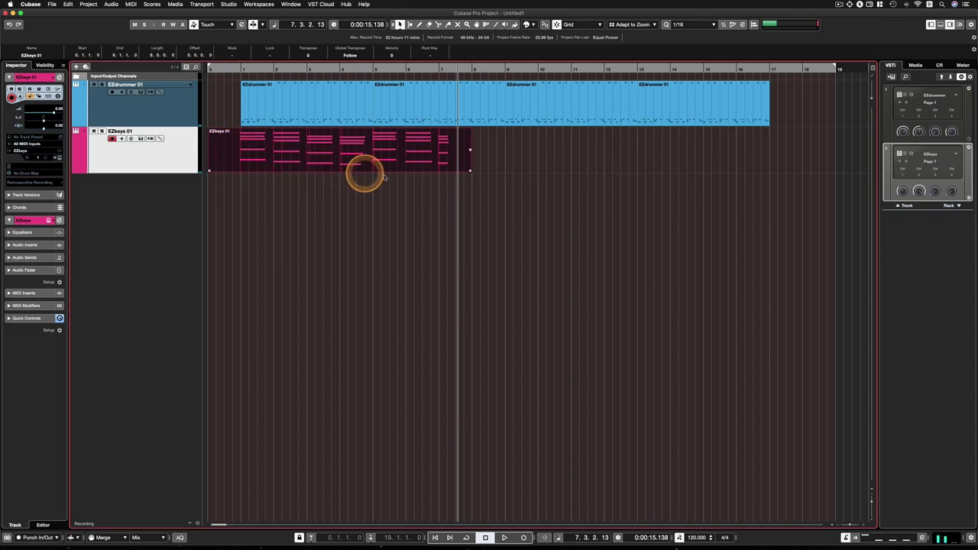
left_click(413, 179)
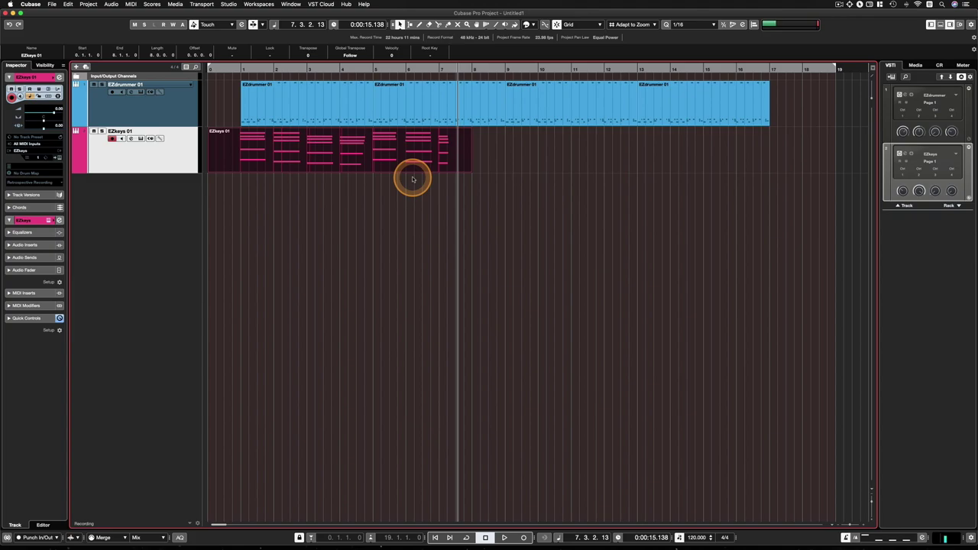
left_click_drag(539, 191, 260, 155)
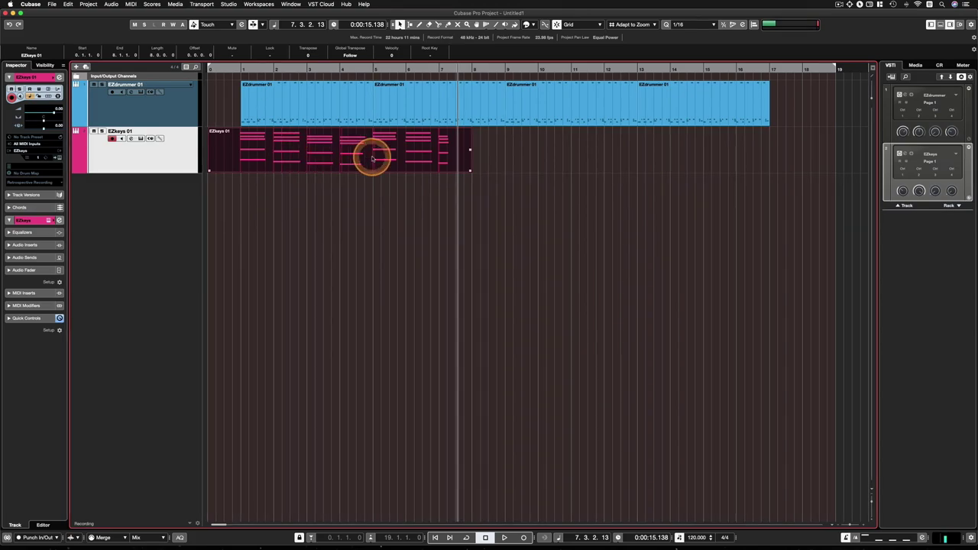
left_click_drag(494, 218, 277, 155)
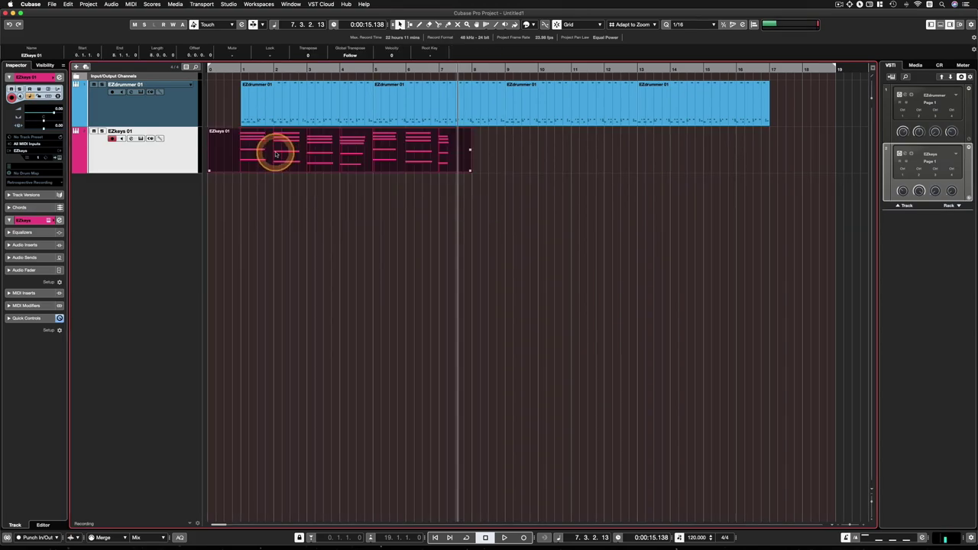
key("Delete")
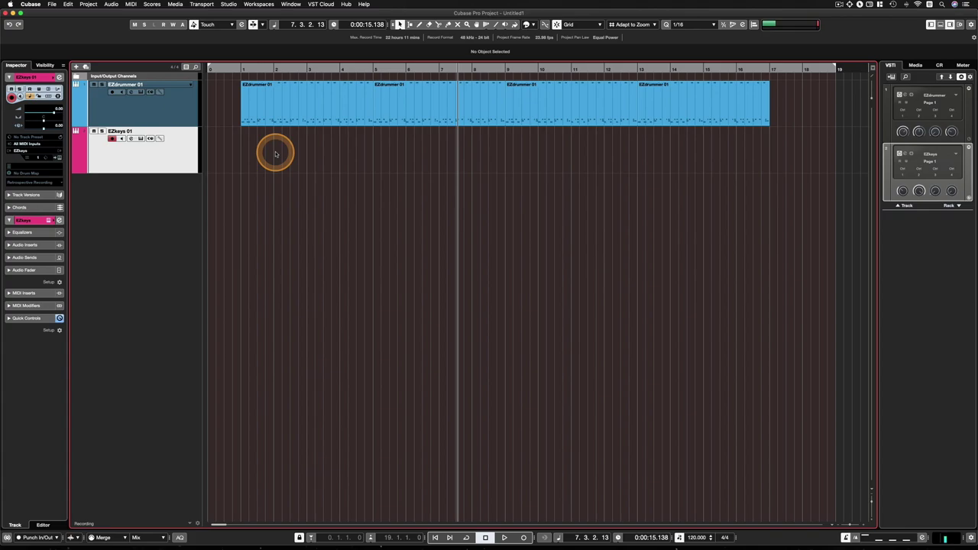
Play the project from the start twice without recording while performing chords on the EZkeys 01 track.
key("Home")
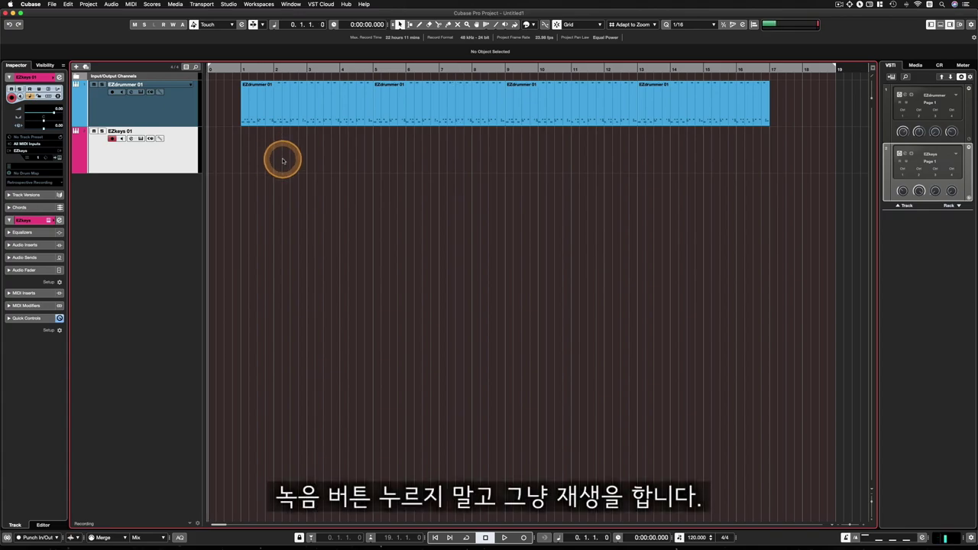
key("space")
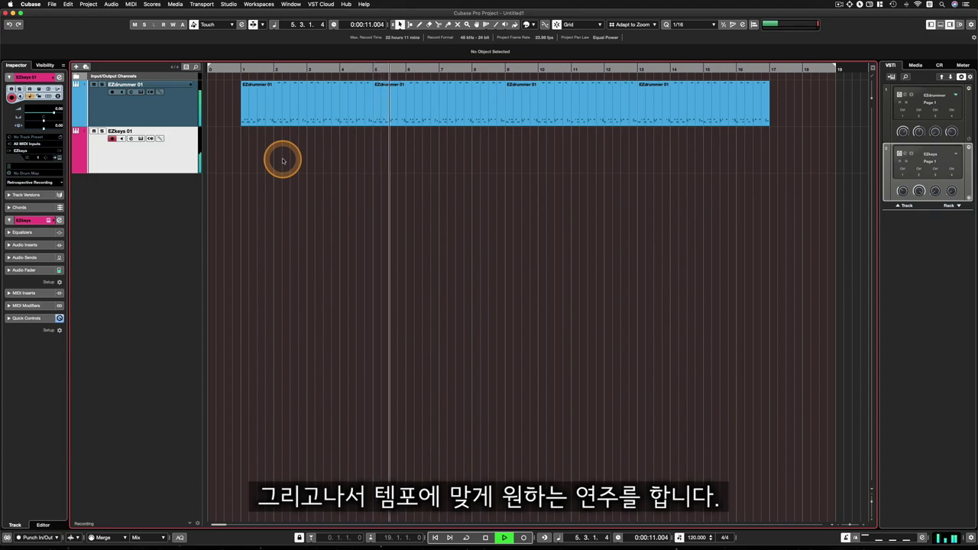
key("space")
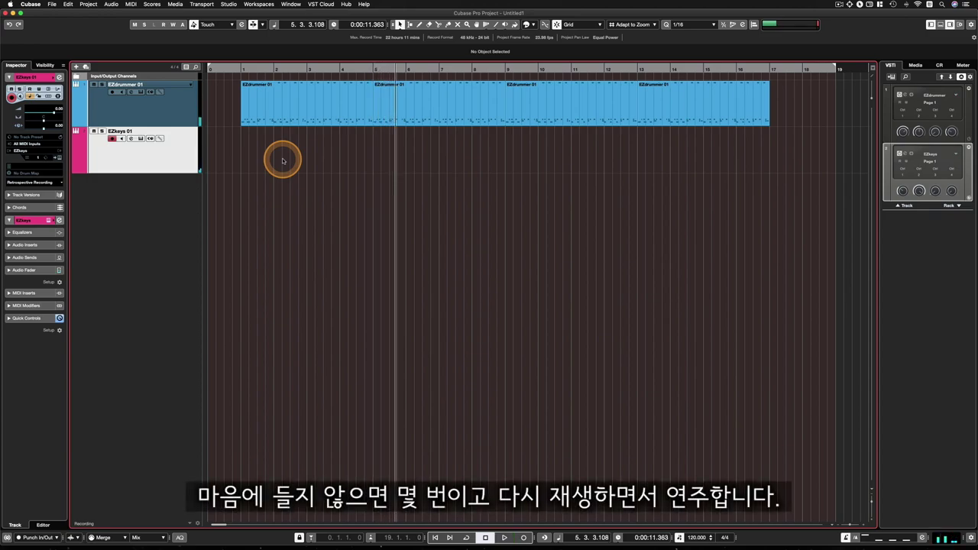
key("Home")
key("space")
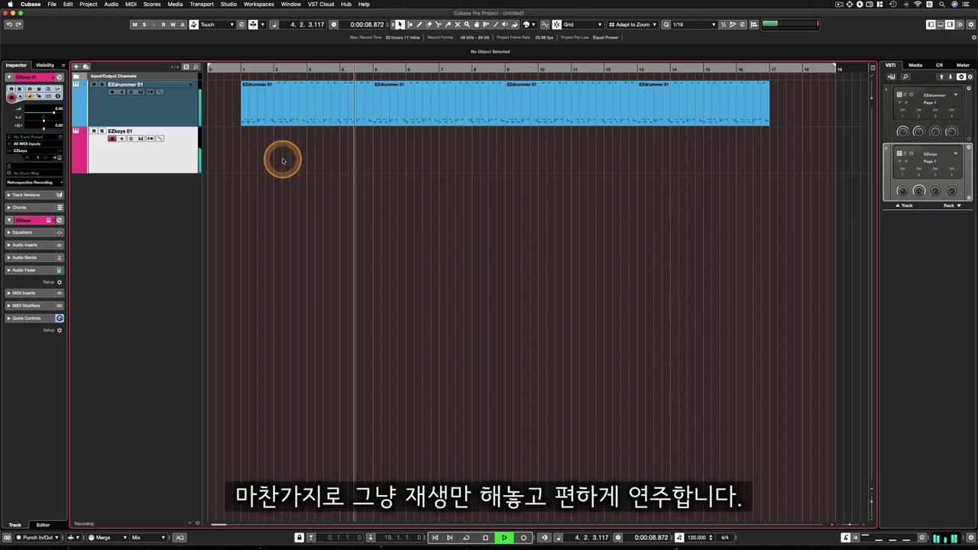
key("space")
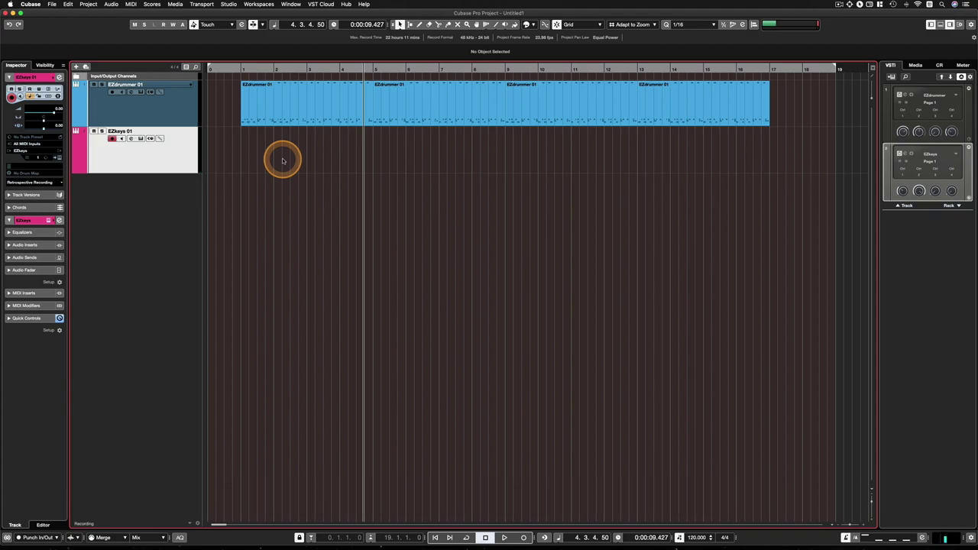
Insert the last performance on EZkeys 01 from the retrospective recording buffer, and delete the resulting event.
left_click(283, 160)
left_click(182, 156)
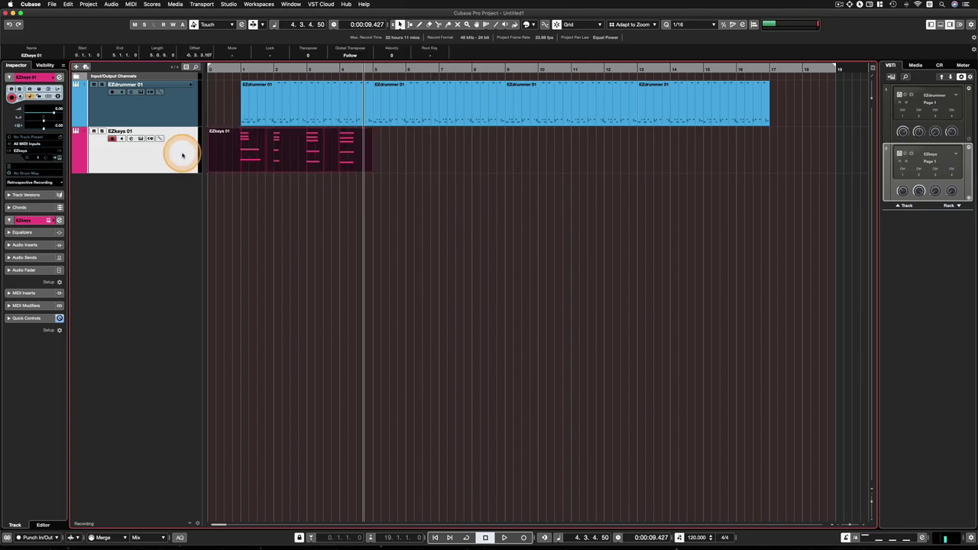
left_click(257, 160)
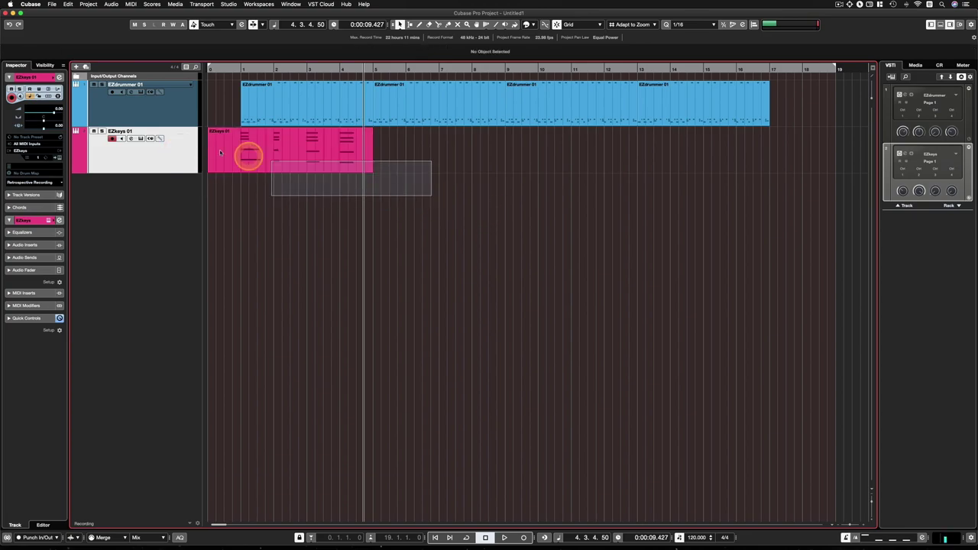
left_click_drag(470, 211, 201, 159)
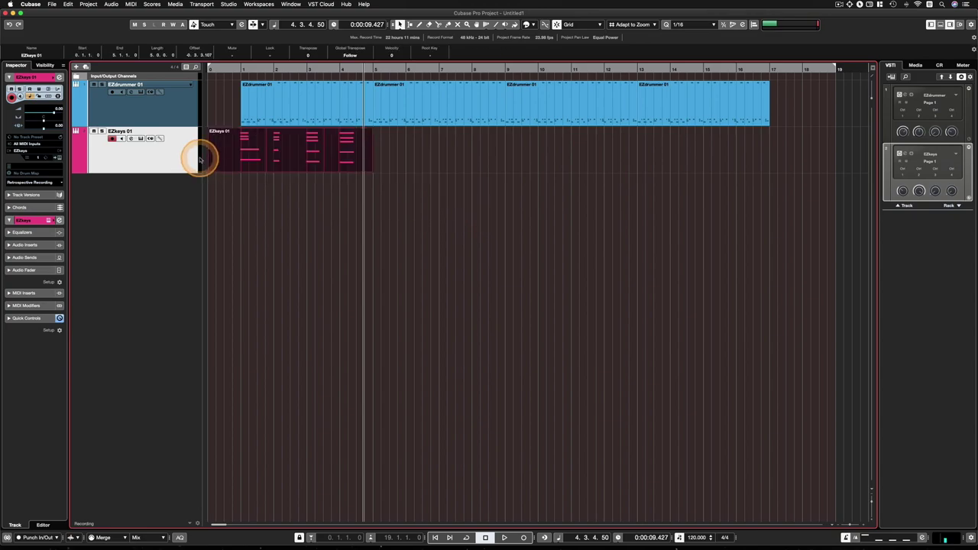
key("Delete")
Play from the project start to about bar 9 while performing chords, and insert the retrospective recording on EZkeys 01.
key("period")
key("space")
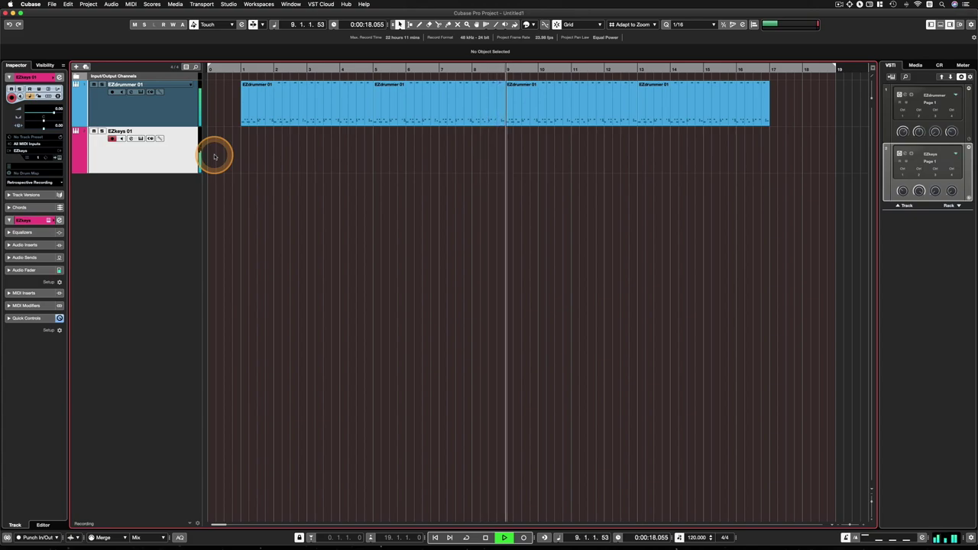
key("space")
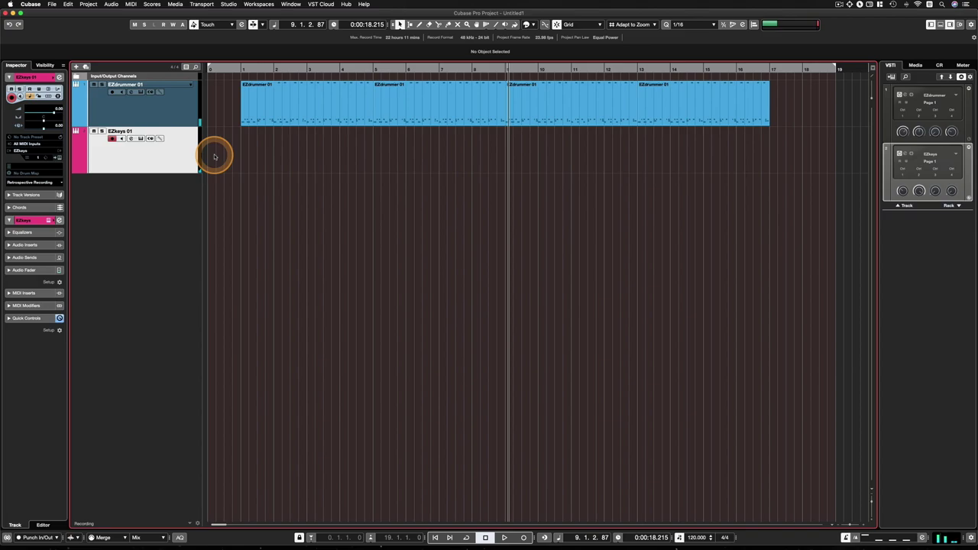
key("shift+KP_Multiply")
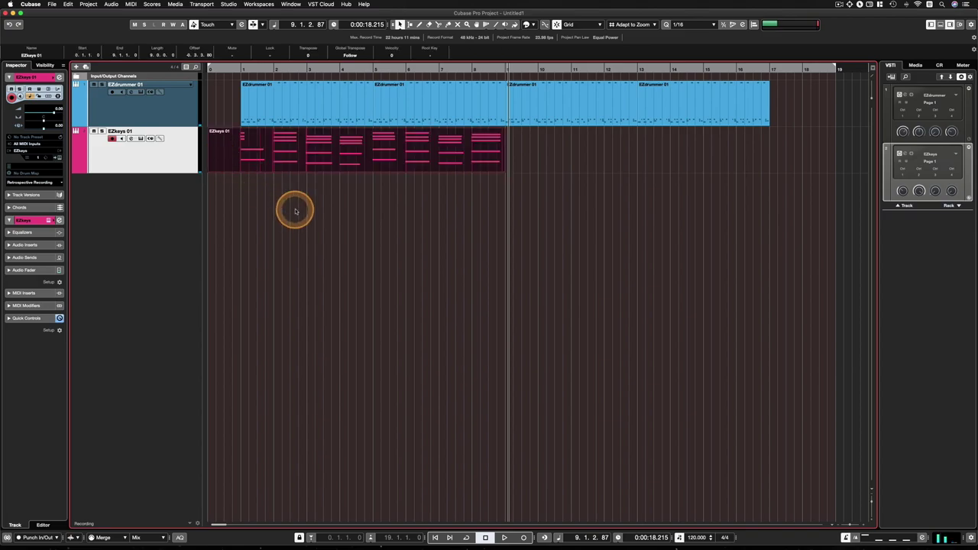
Open the EZkeys 01 event in the Key Editor and lengthen the first chord's C4, D#4 and G4 to match its bass note.
double_click(375, 157)
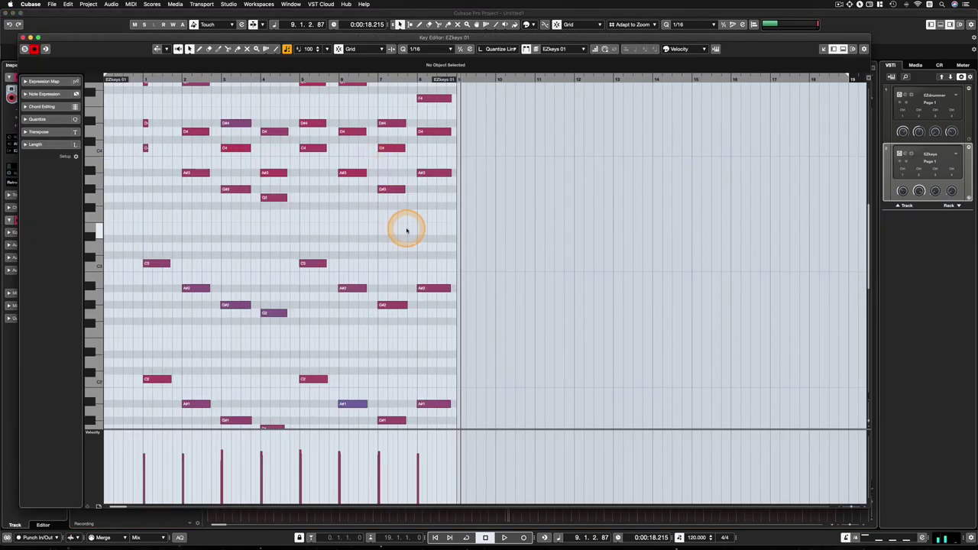
left_click_drag(194, 221, 218, 143)
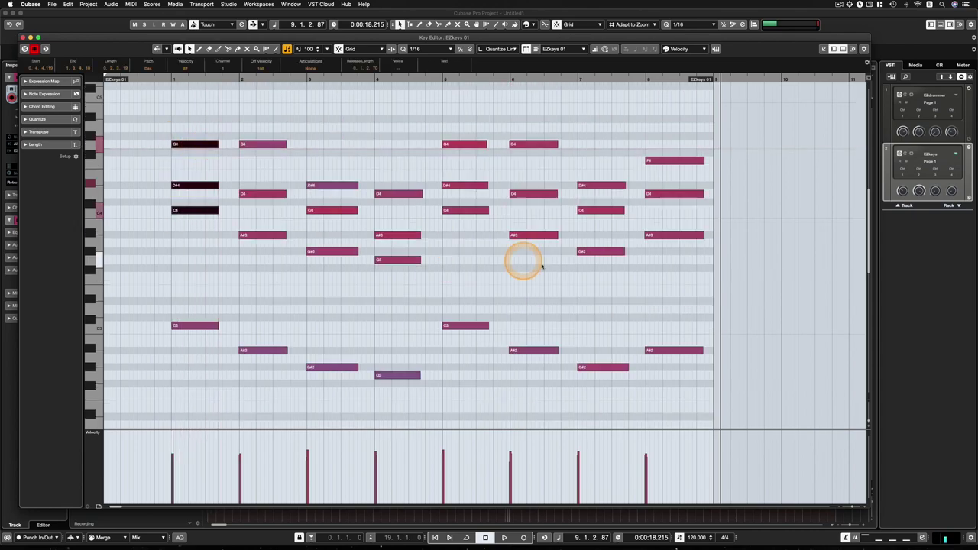
scroll(580, 272, "down", 4)
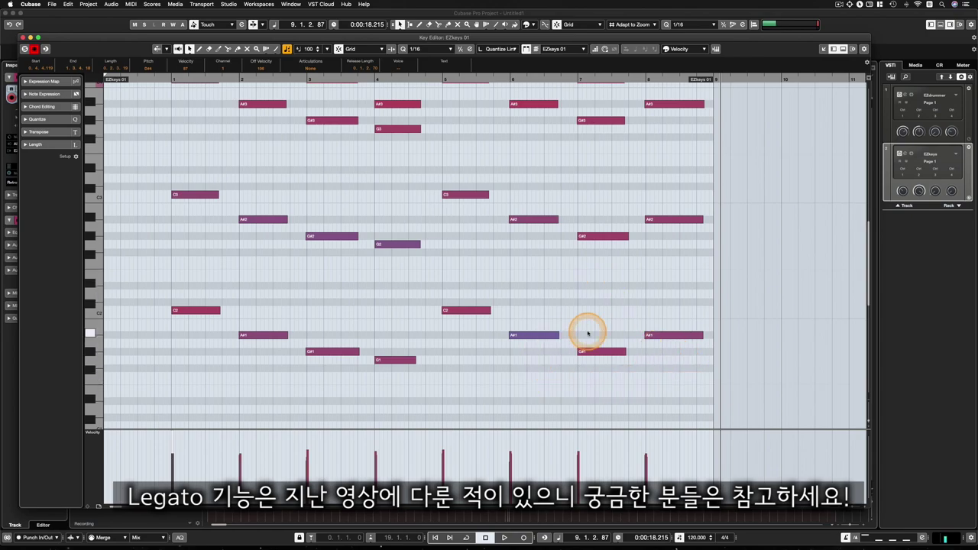
scroll(587, 333, "up", 4)
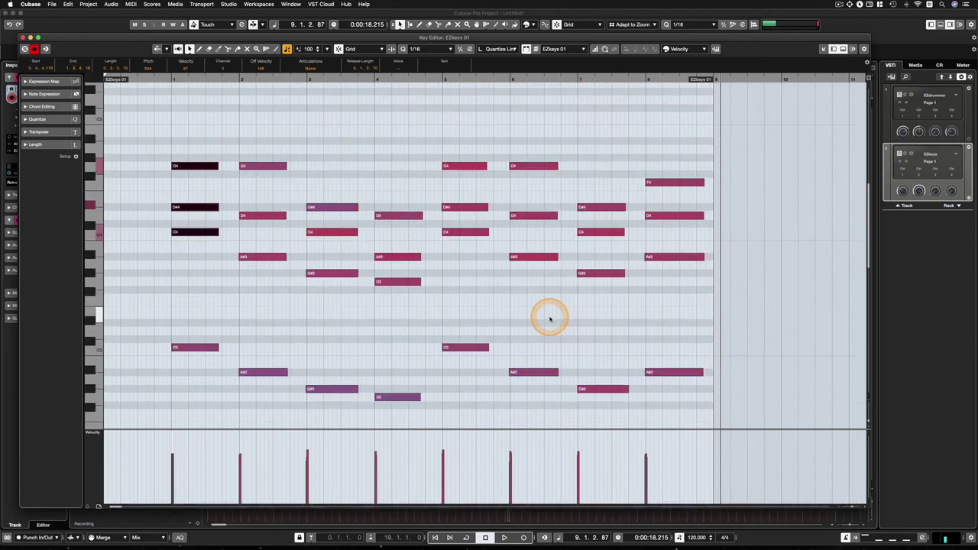
scroll(550, 318, "down", 4)
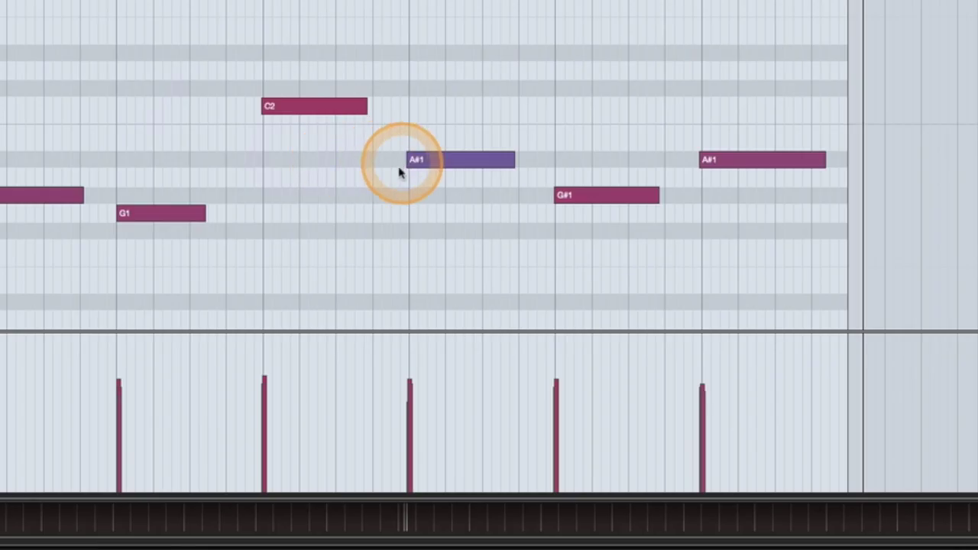
Raise the velocity of the soft A#1 bass note at bar 6 and close the Key Editor.
left_click(514, 349)
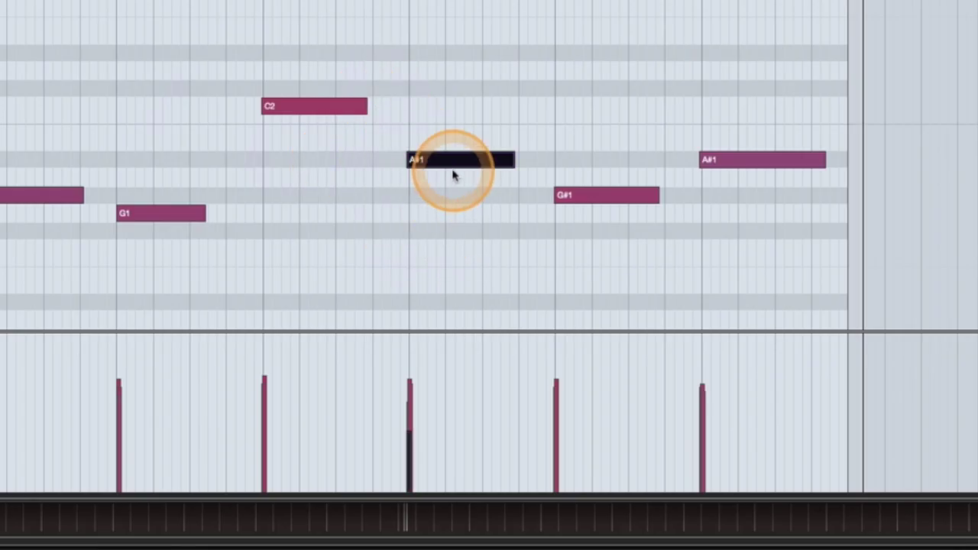
left_click_drag(448, 164, 448, 116)
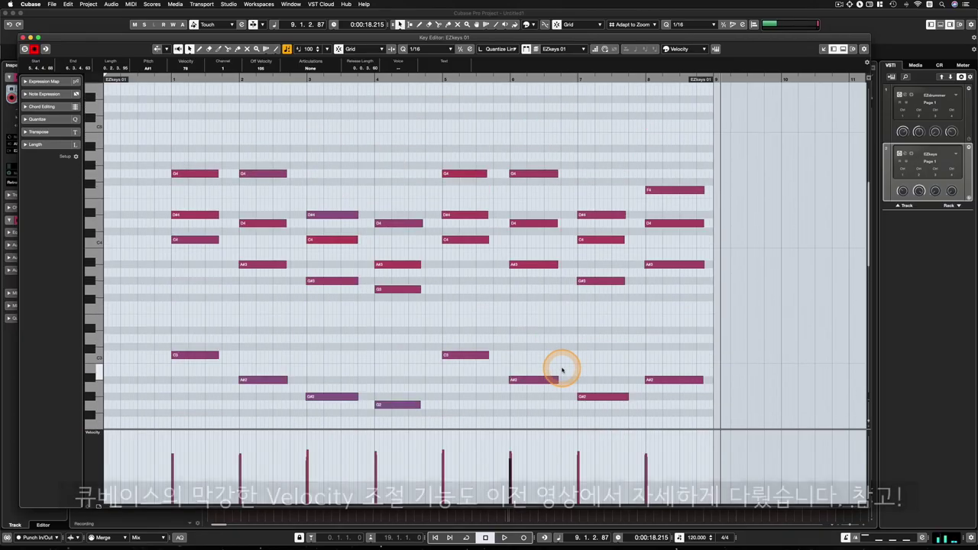
scroll(604, 351, "down", 2)
scroll(424, 243, "up", 4)
scroll(427, 243, "up", 2)
scroll(344, 233, "down", 4)
scroll(420, 260, "down", 2)
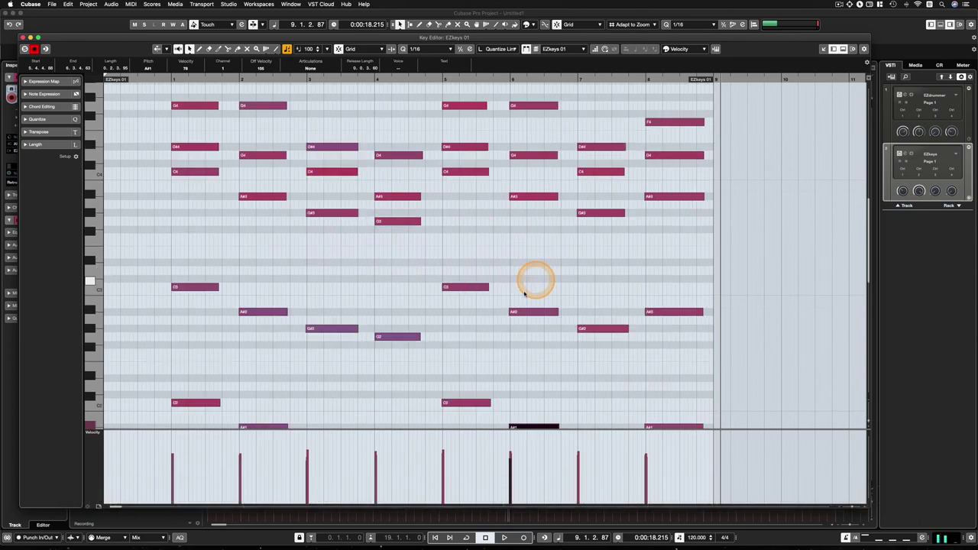
left_click(22, 37)
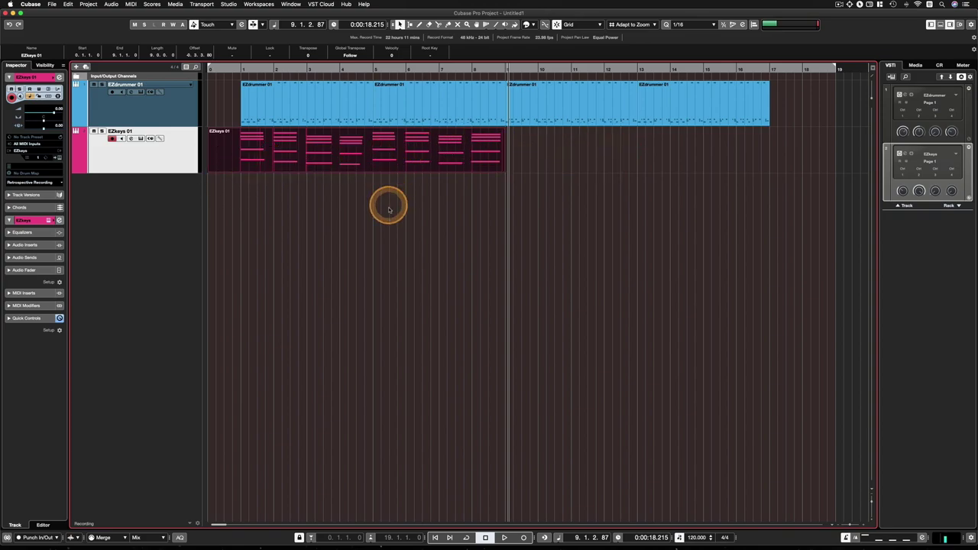
Align all notes of the first chord in the EZkeys 01 event to the start of bar 1 in the Key Editor.
double_click(313, 158)
left_click_drag(191, 413, 203, 146)
left_click(24, 37)
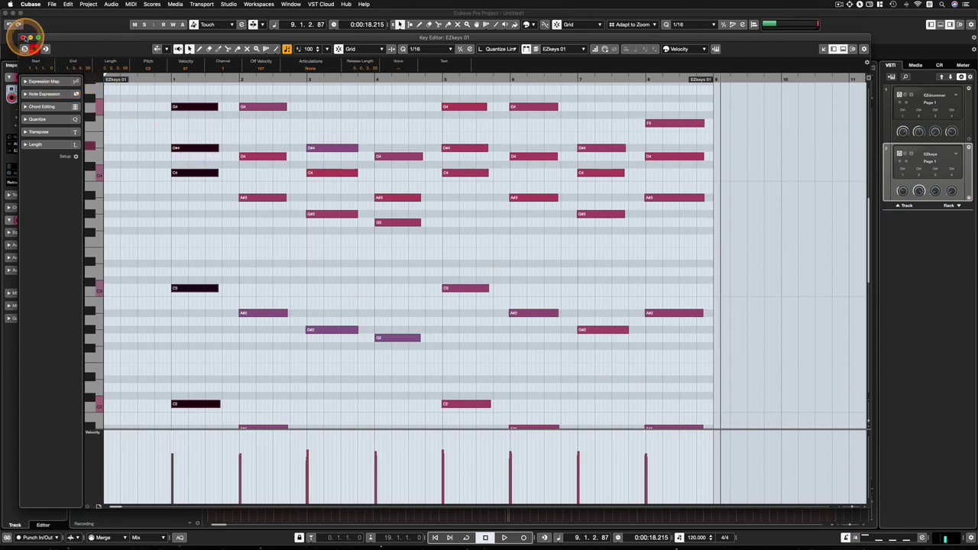
Trim the start of the EZkeys 01 event to bar 1 and place a copy of the event at bar 9.
left_click(230, 213)
left_click(206, 172)
left_click_drag(206, 172, 240, 171)
left_click_drag(300, 160, 568, 158)
left_click_drag(644, 237, 390, 152)
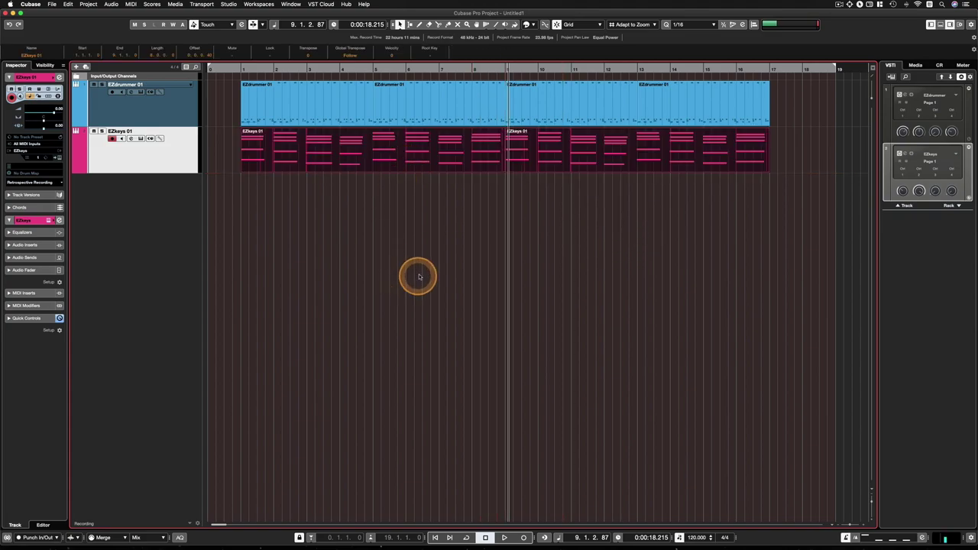
left_click_drag(581, 247, 327, 149)
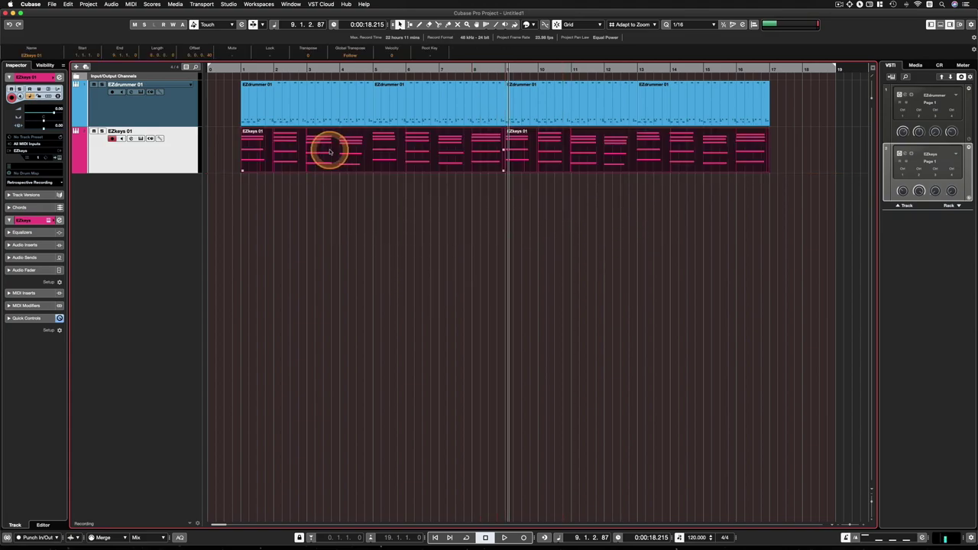
Move the playhead to bar 1 and open the first EZkeys 01 event in the Key Editor.
left_click(232, 68)
left_click_drag(682, 200, 459, 161)
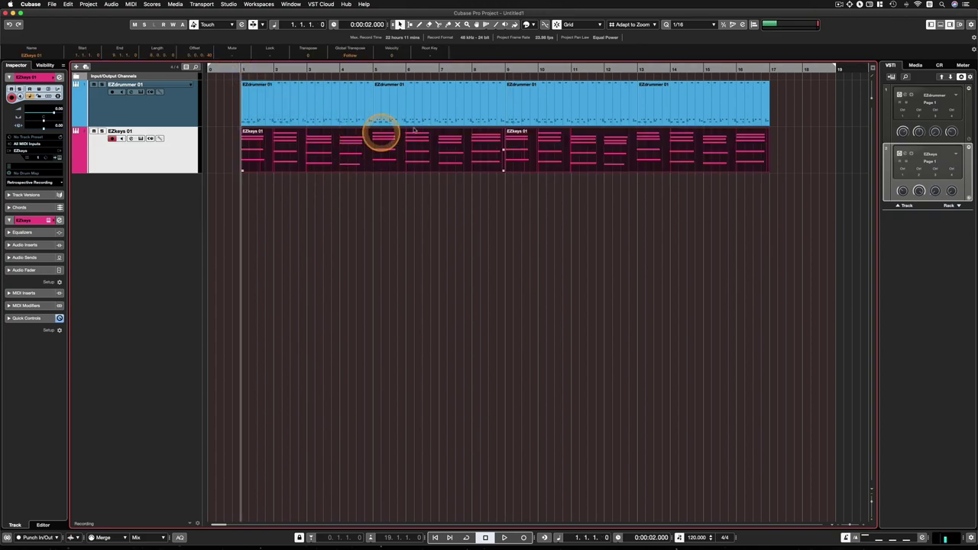
double_click(353, 160)
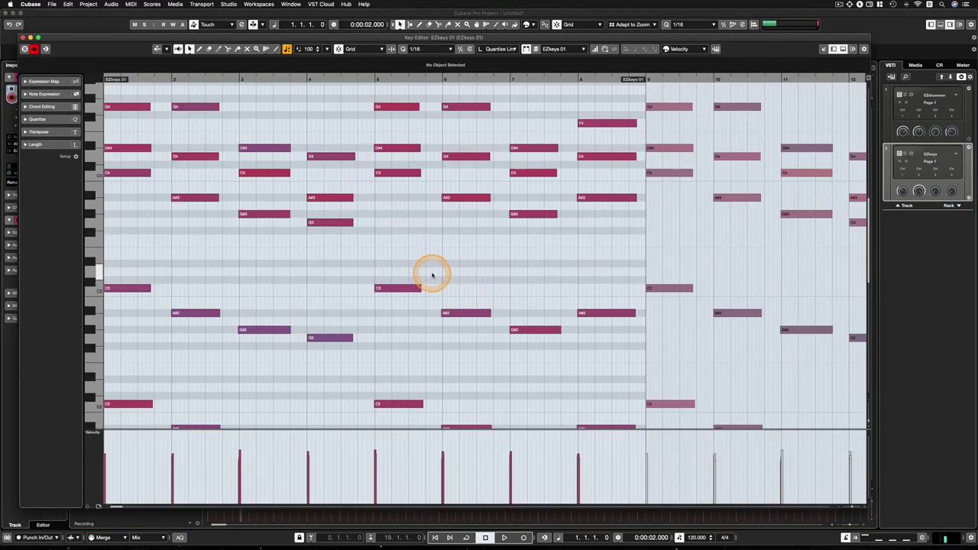
Play from just before bar 1, insert the melody performed over bars 1 to 6 with retrospective recording in the Key Editor, and undo the insertion.
scroll(430, 276, "left", 2)
scroll(433, 276, "up", 5)
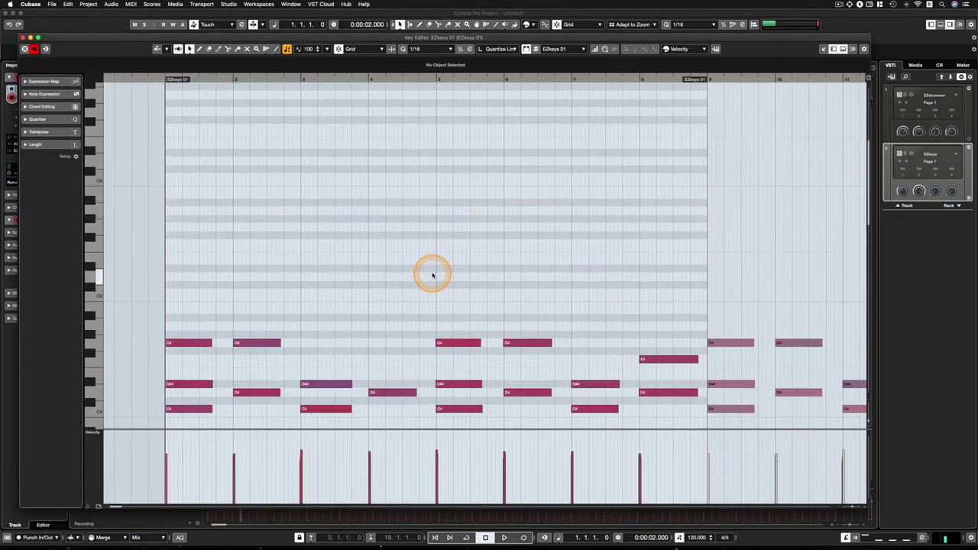
left_click(147, 79)
key("space")
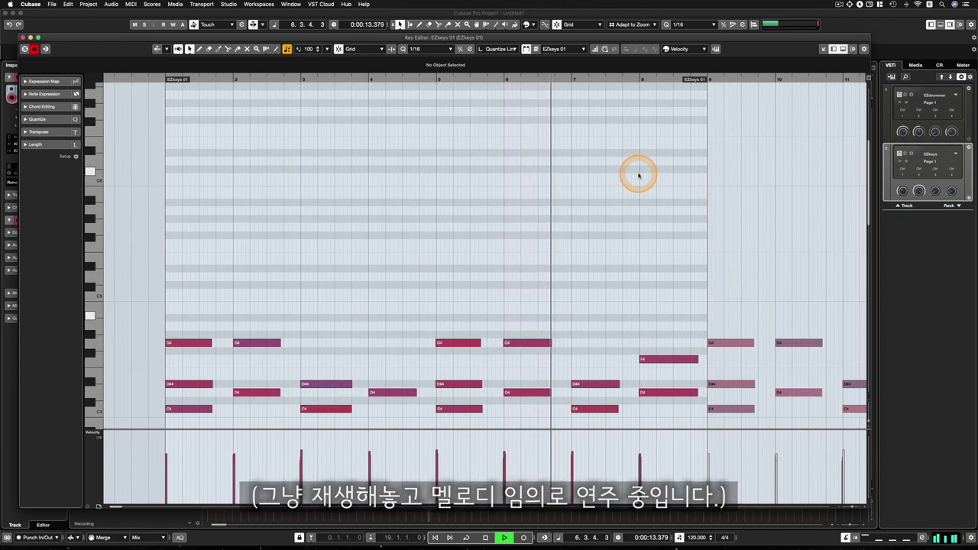
key("space")
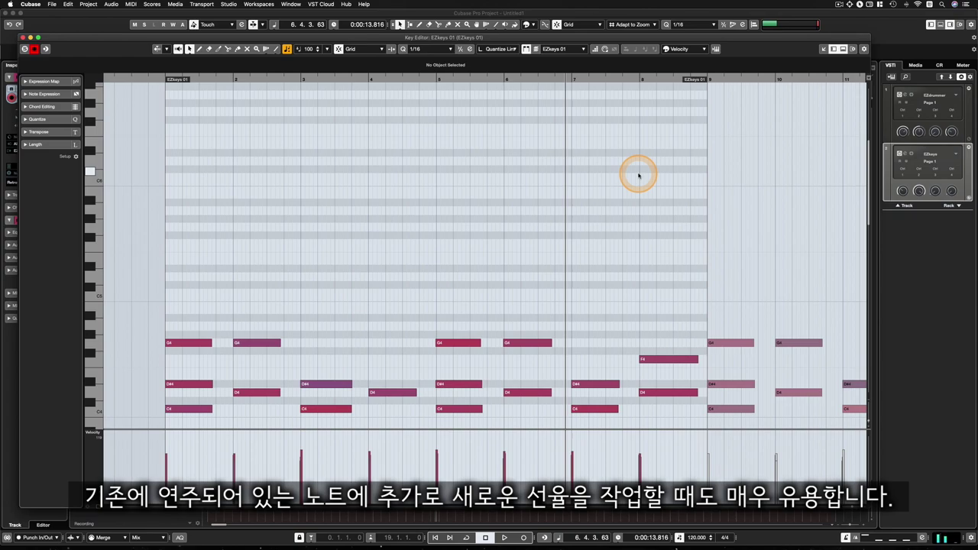
key("shift+KP_Multiply")
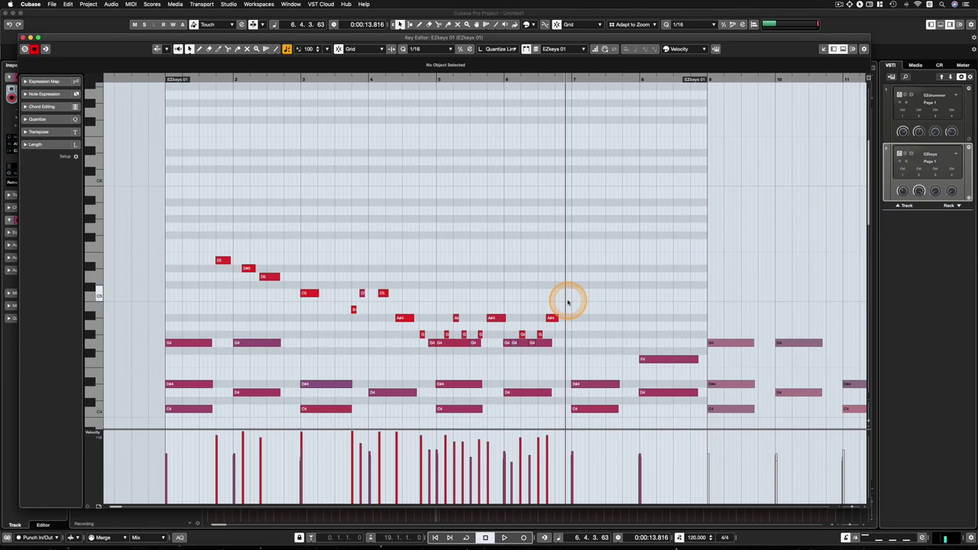
key("super+z")
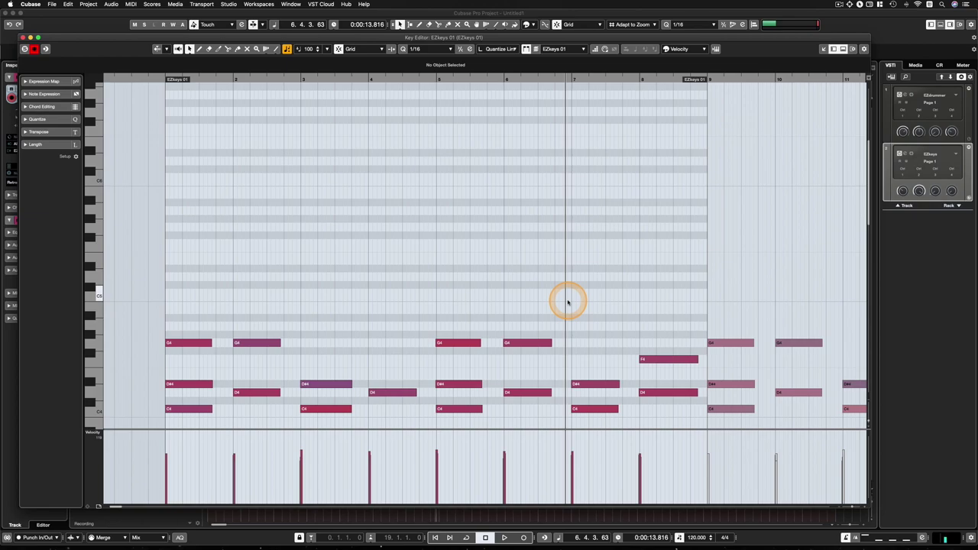
Play briefly from just before bar 1 and close the Key Editor.
left_click(158, 80)
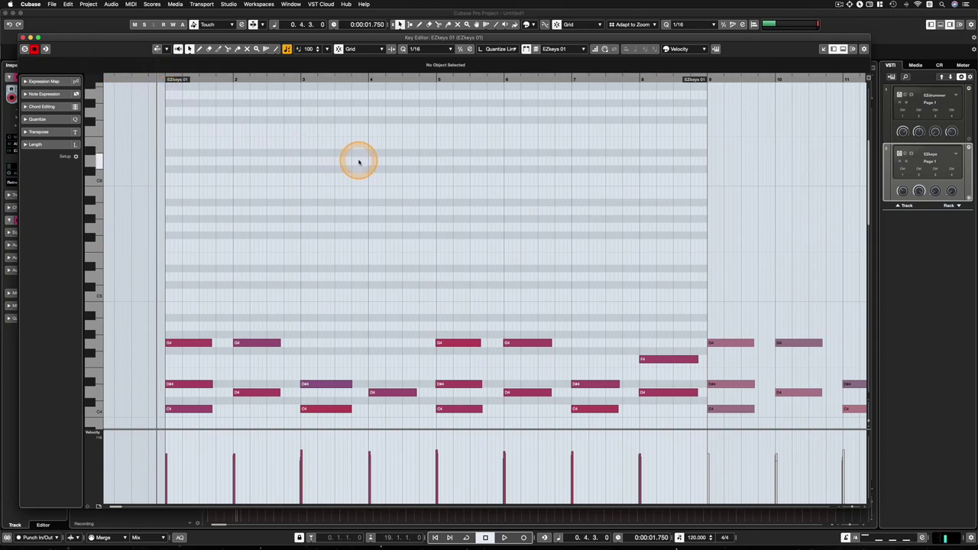
key("space")
key("space")
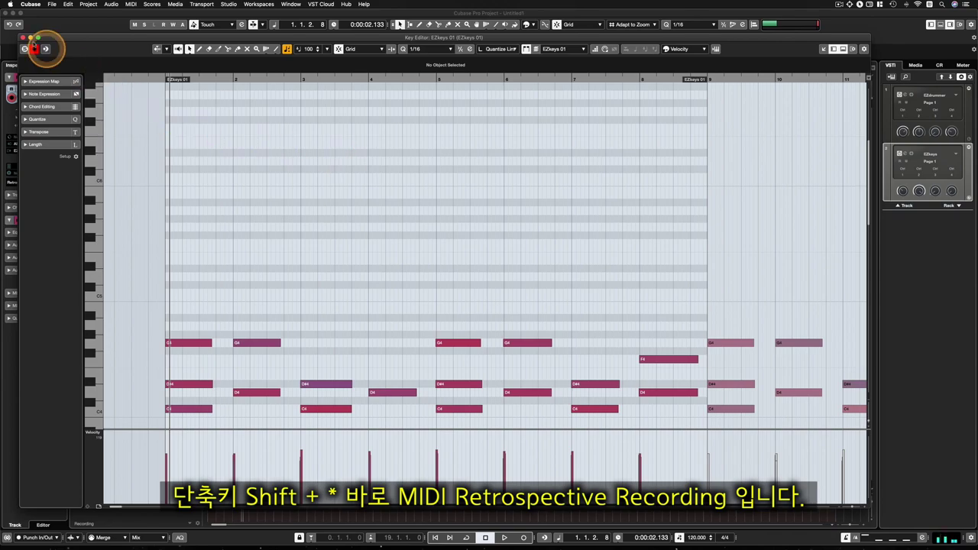
left_click(23, 37)
left_click(406, 259)
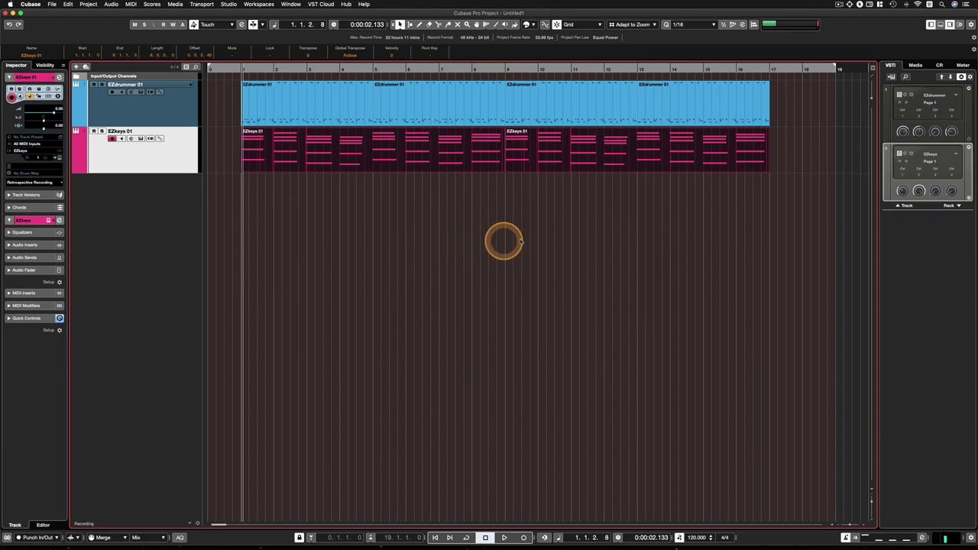
View the Retrospective Recording insert options of the EZkeys 01 track without applying any.
left_click_drag(608, 231, 387, 163)
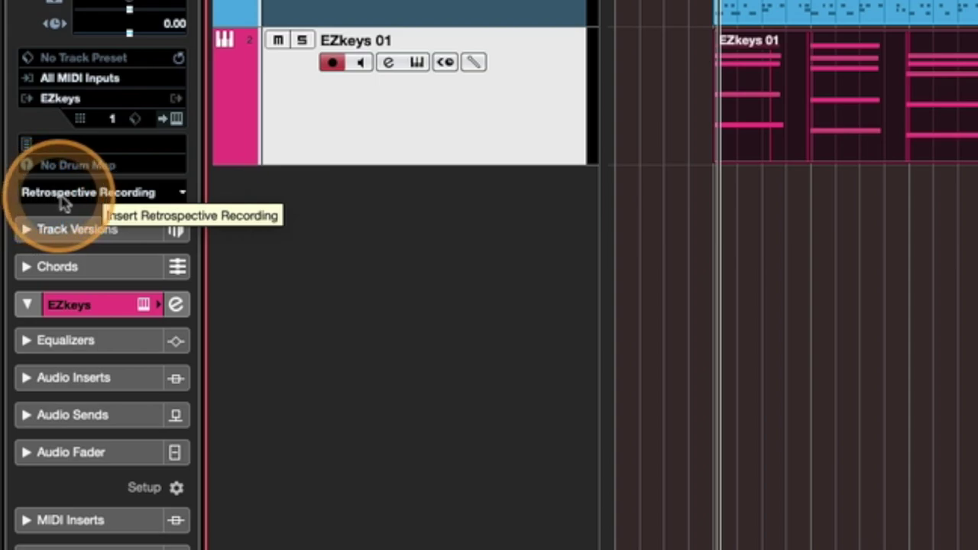
left_click(131, 194)
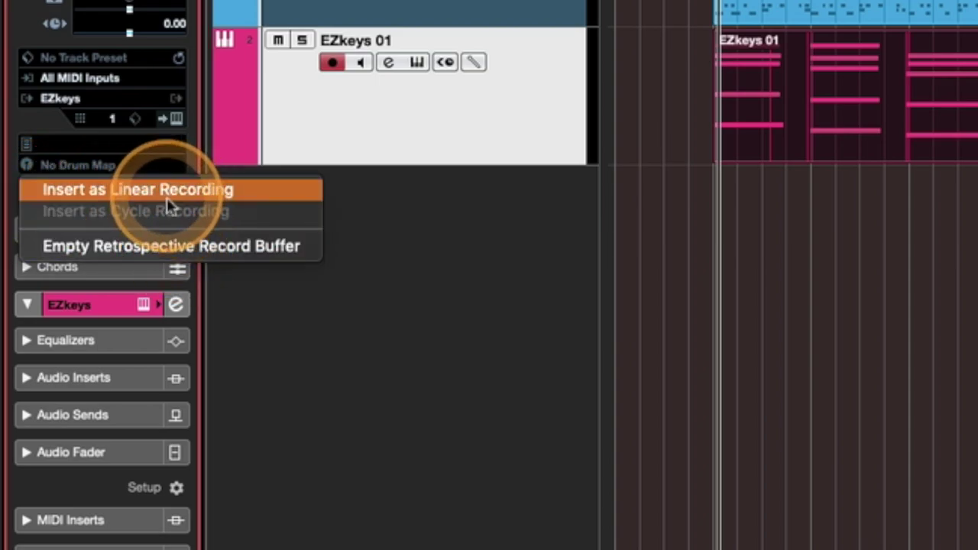
left_click(448, 324)
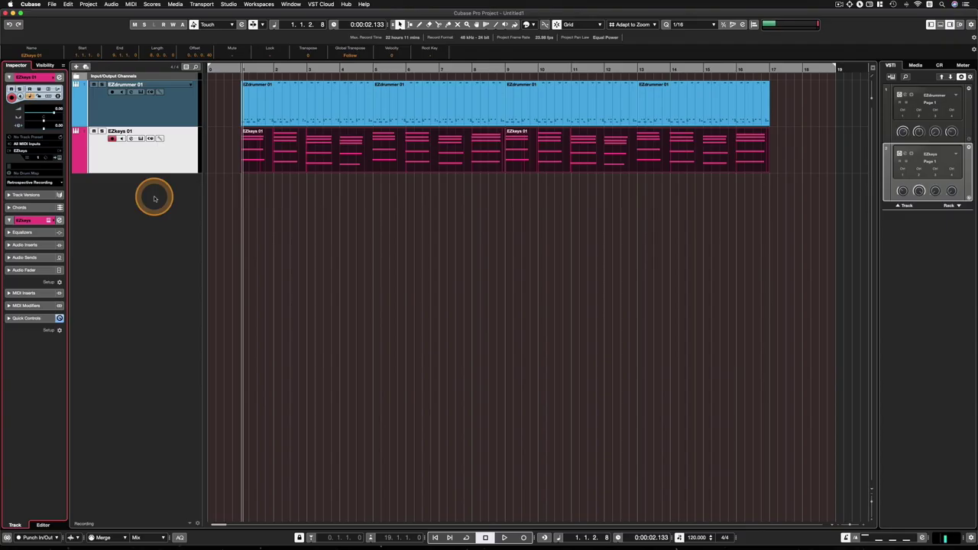
Delete both EZkeys 01 events from the EZkeys track.
left_click_drag(594, 236, 389, 173)
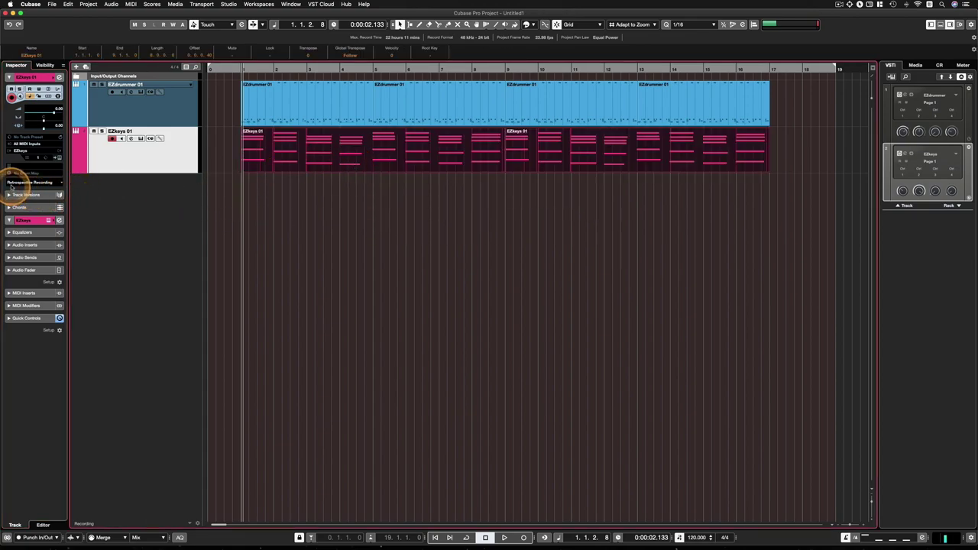
left_click_drag(634, 197, 391, 158)
key("Delete")
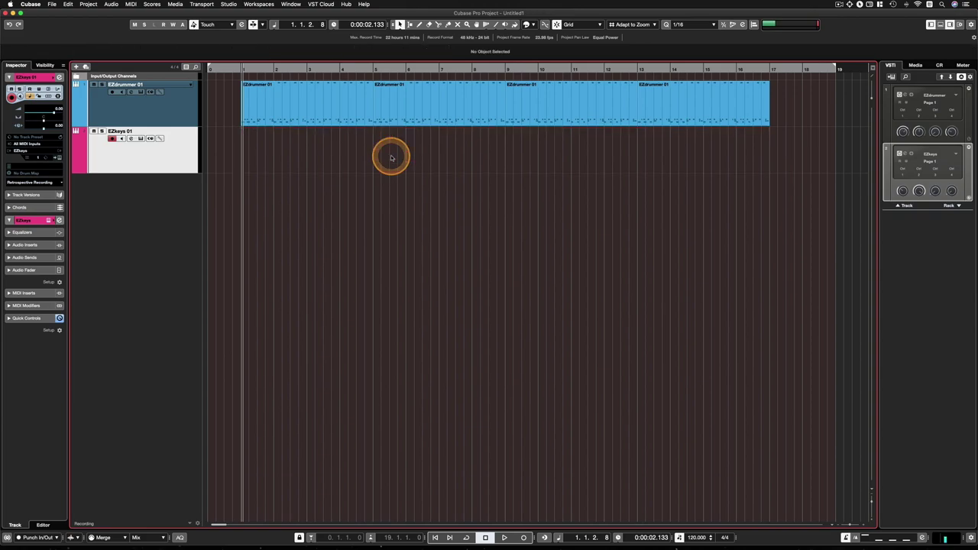
Insert the chords as a retrospective recording at bar 1 of the EZkeys 01 track, and delete the inserted event.
left_click(242, 67)
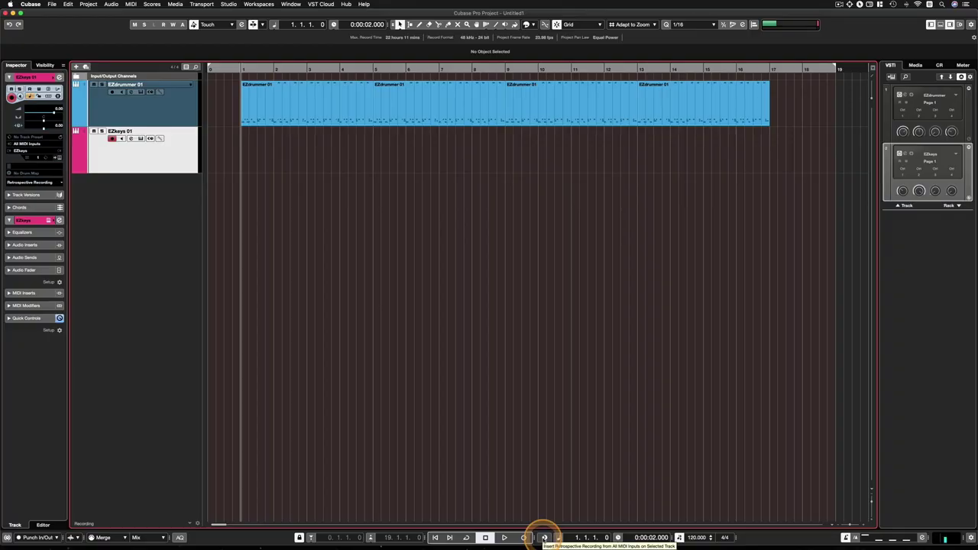
left_click(493, 269)
left_click(262, 149)
left_click(420, 179)
left_click_drag(464, 192, 425, 190)
left_click(452, 199)
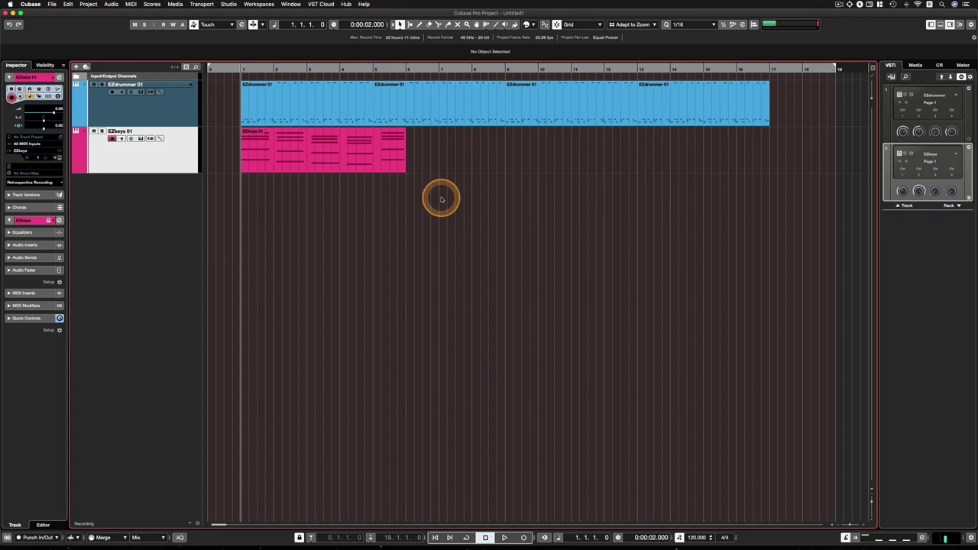
left_click_drag(441, 199, 261, 154)
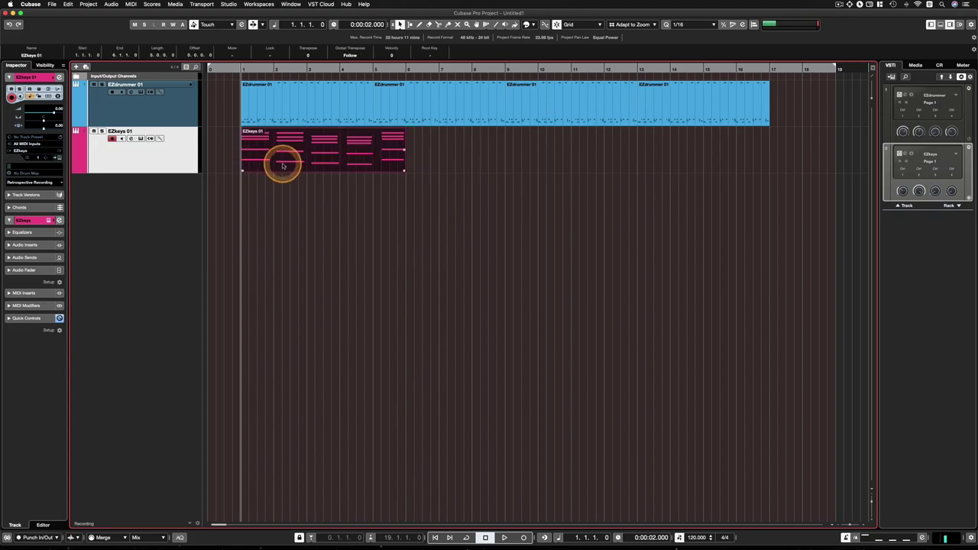
left_click(426, 194)
left_click(295, 155)
left_click_drag(539, 268, 227, 167)
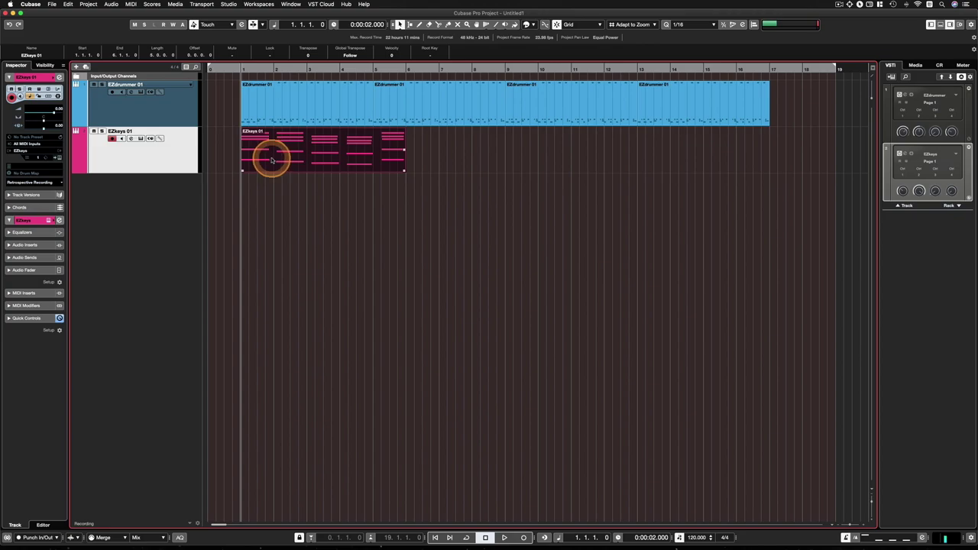
key("Delete")
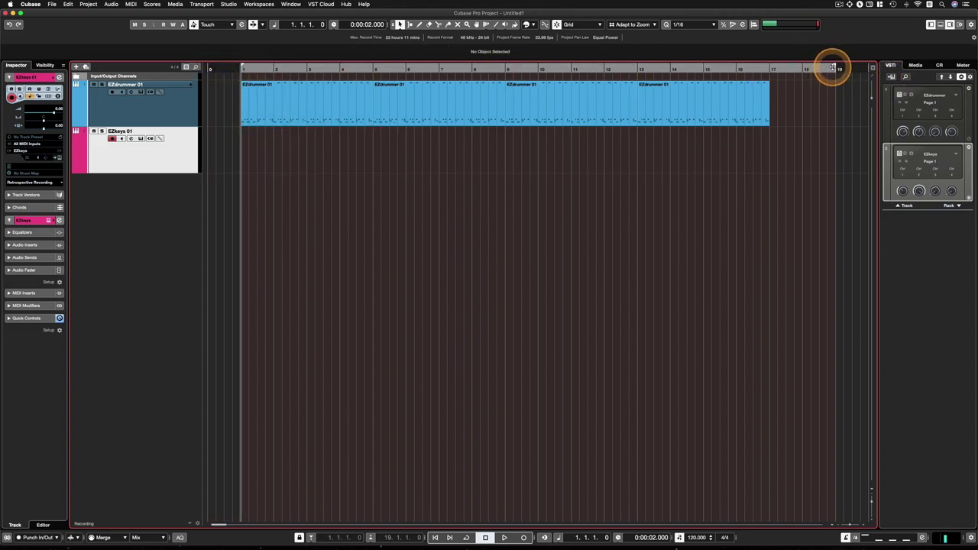
Set the locator range from bar 1 to bar 5 and activate cycle playback.
left_click_drag(837, 68, 371, 72)
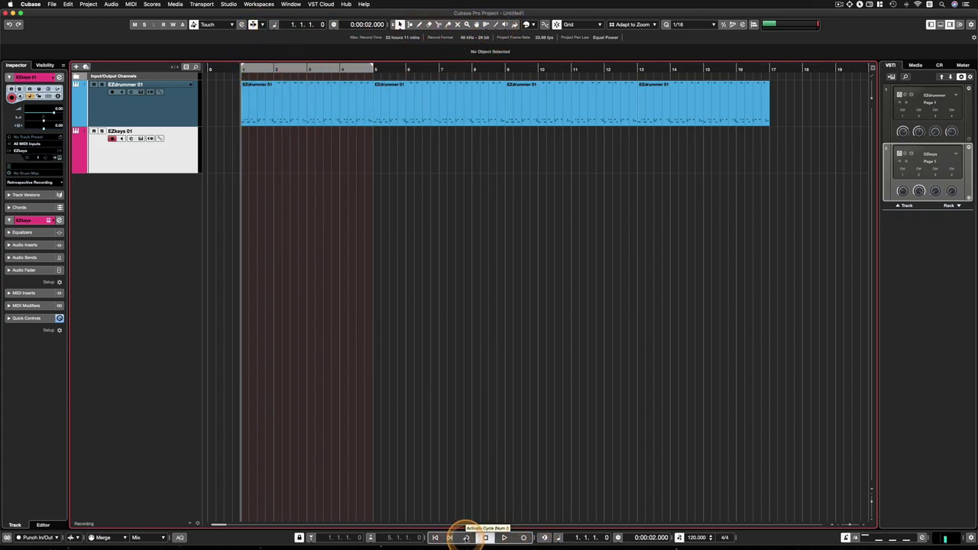
left_click(467, 537)
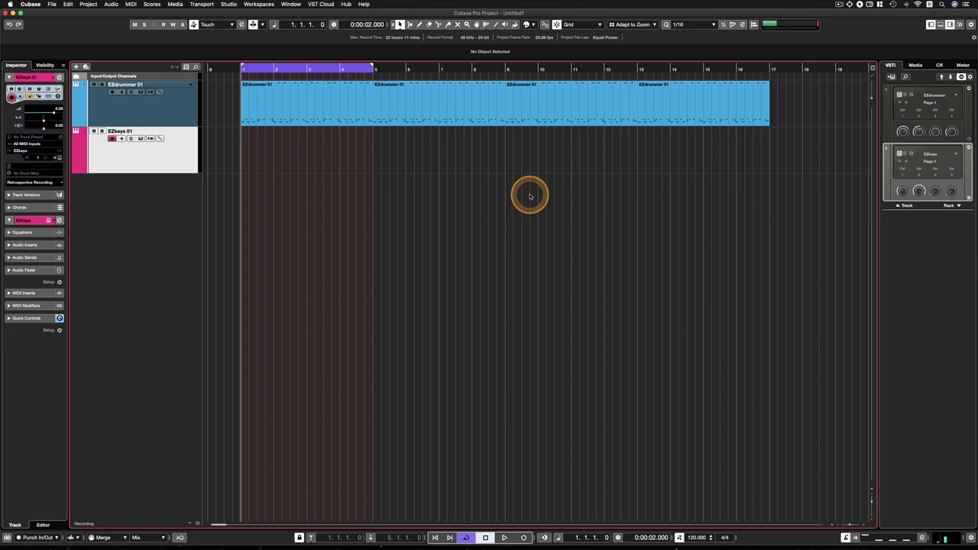
Play from before bar 1 through the cycle while chords are performed, and insert them on the EZkeys 01 track with retrospective recording.
left_click(216, 68)
key("space")
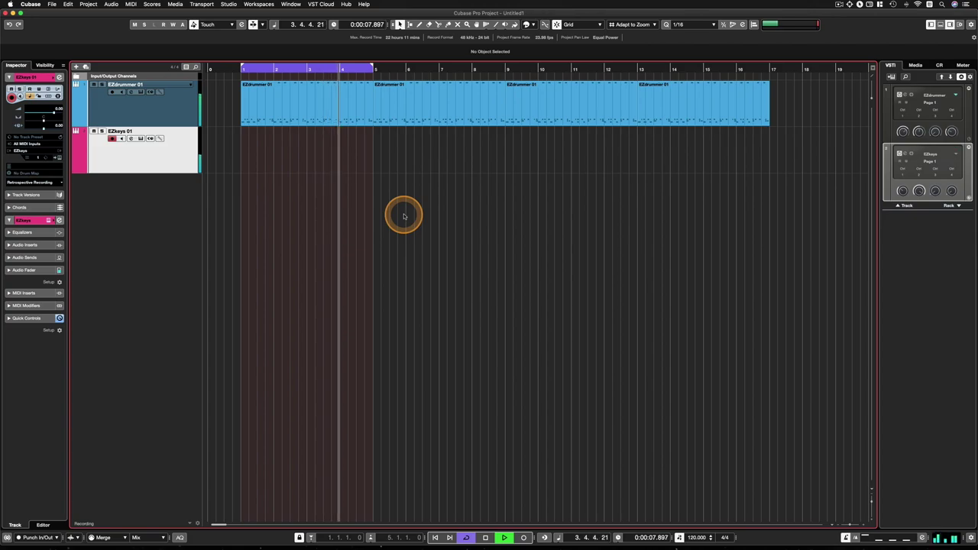
key("space")
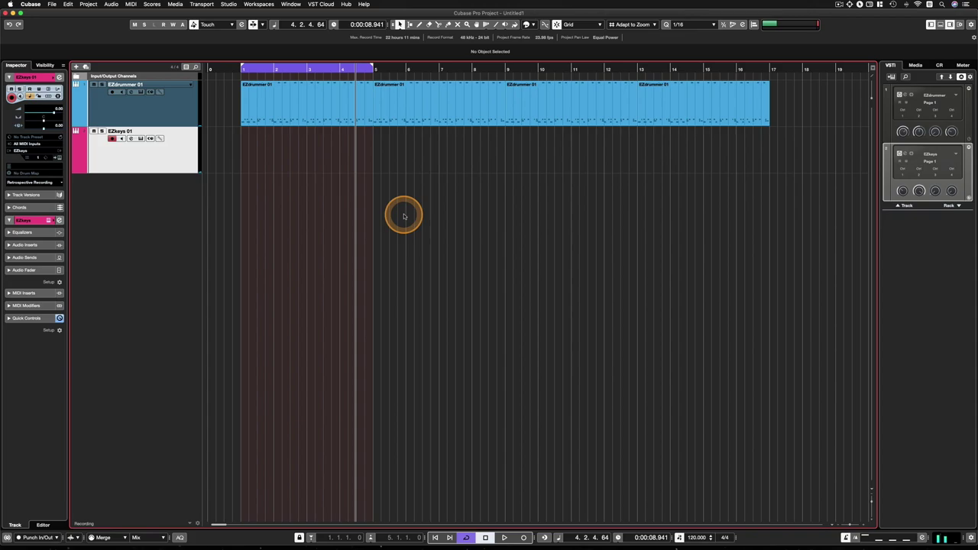
key("shift+KP_Multiply")
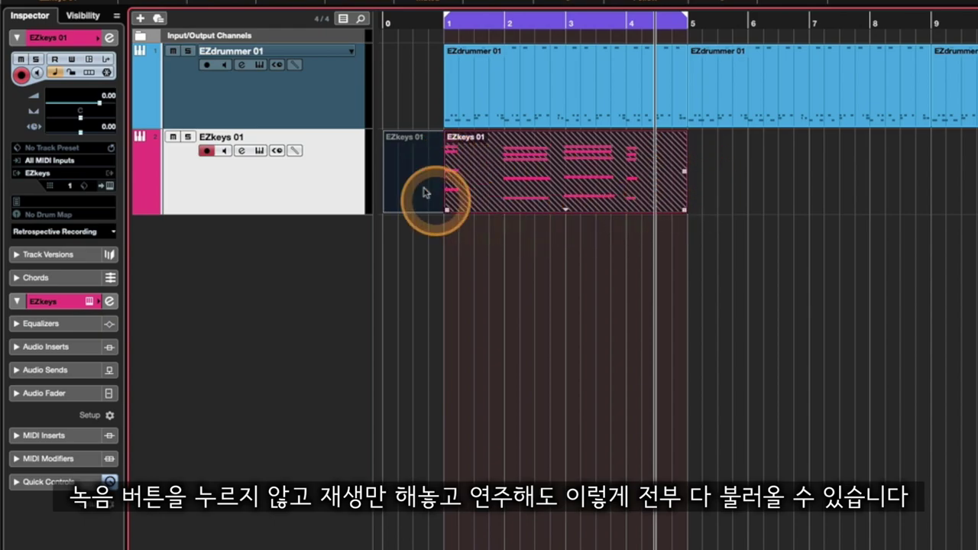
Examine the Retrospective Recording insert options and the overlapping EZkeys 01 event in bars 1 to 5.
left_click(106, 232)
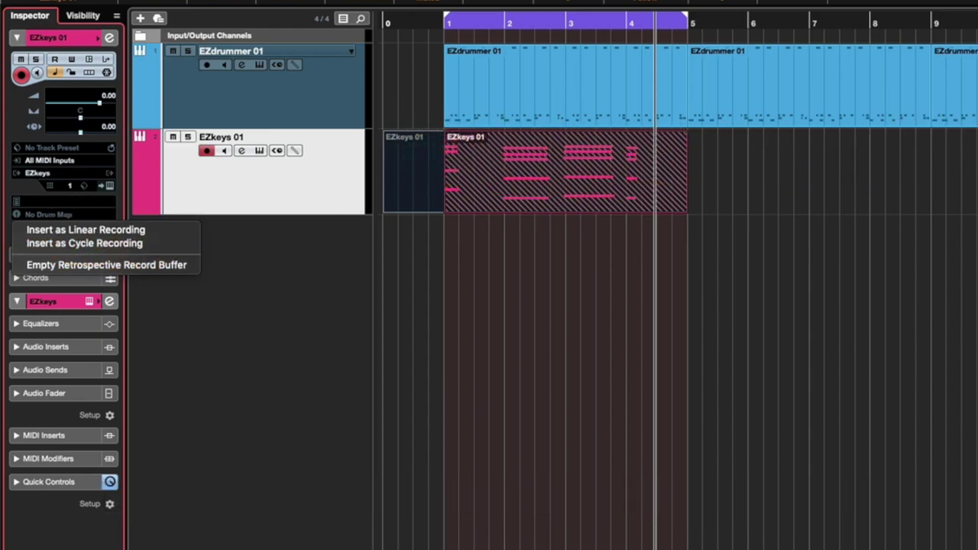
left_click(237, 296)
left_click(461, 149)
left_click(685, 208)
left_click(550, 158)
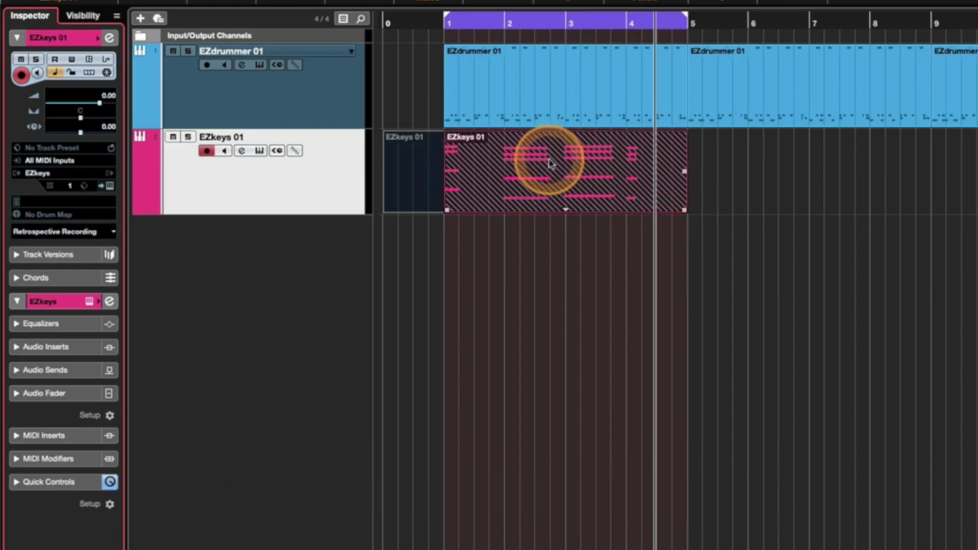
Show the lanes of the EZkeys 01 track.
left_click(402, 180)
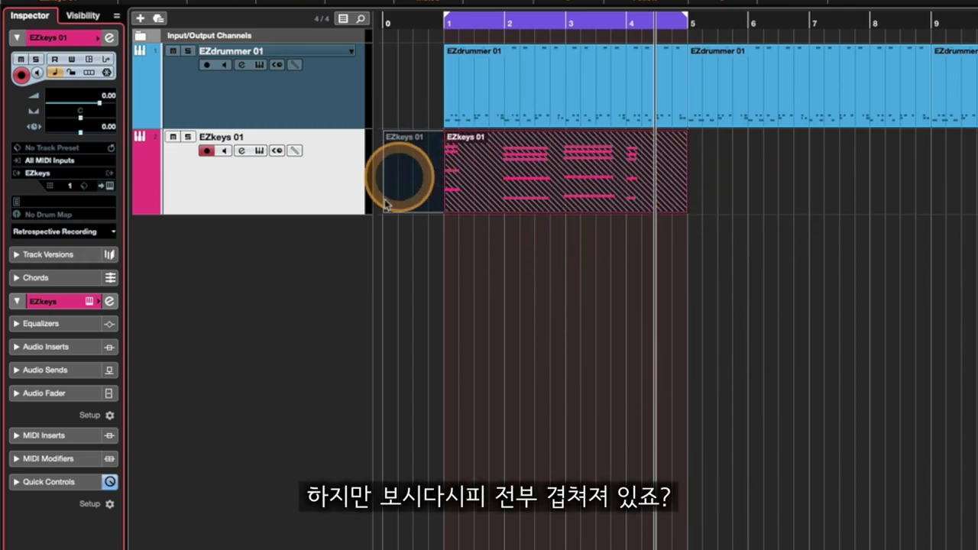
left_click(514, 308)
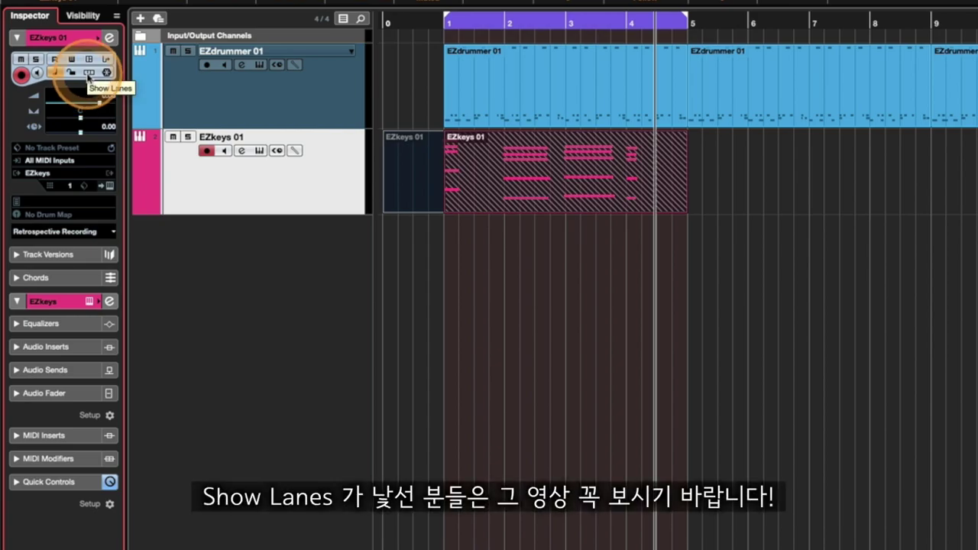
left_click(89, 74)
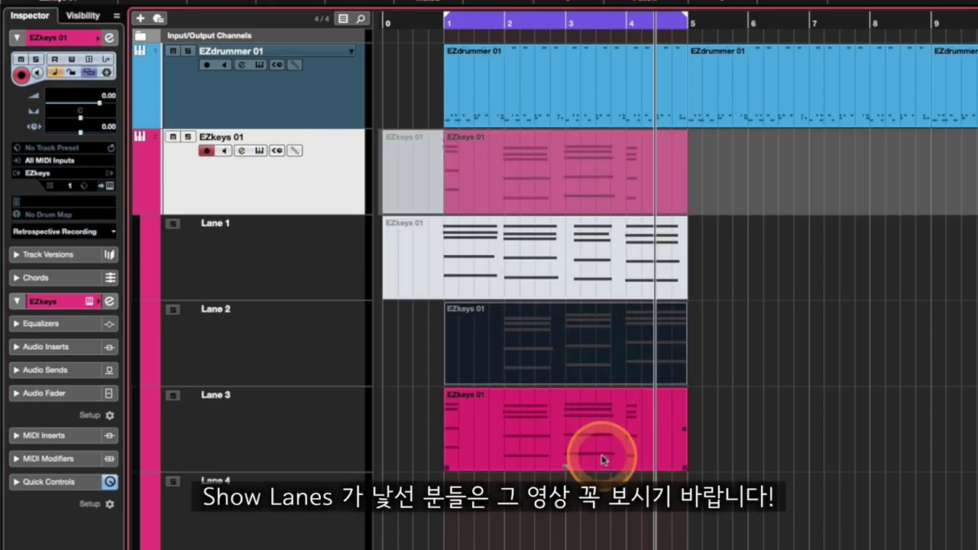
Select the takes in Lanes 1, 2 and 3 in turn to compare what each cycle pass captured.
left_click(583, 345)
left_click(574, 268)
left_click(585, 349)
left_click(588, 437)
left_click(577, 315)
left_click(585, 283)
left_click(586, 421)
left_click(586, 351)
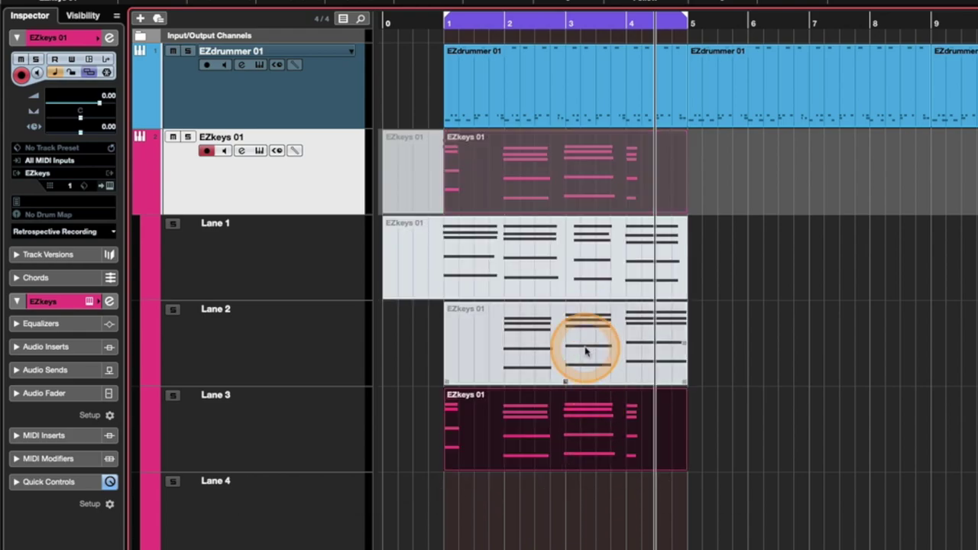
left_click(570, 268)
left_click(585, 451)
left_click(566, 351)
left_click(552, 273)
left_click(594, 432)
left_click(483, 255)
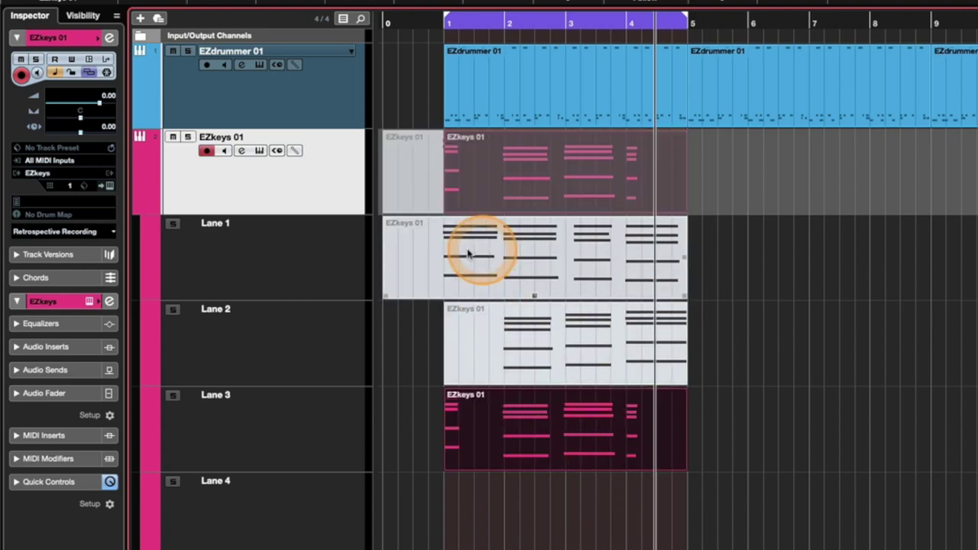
left_click(550, 325)
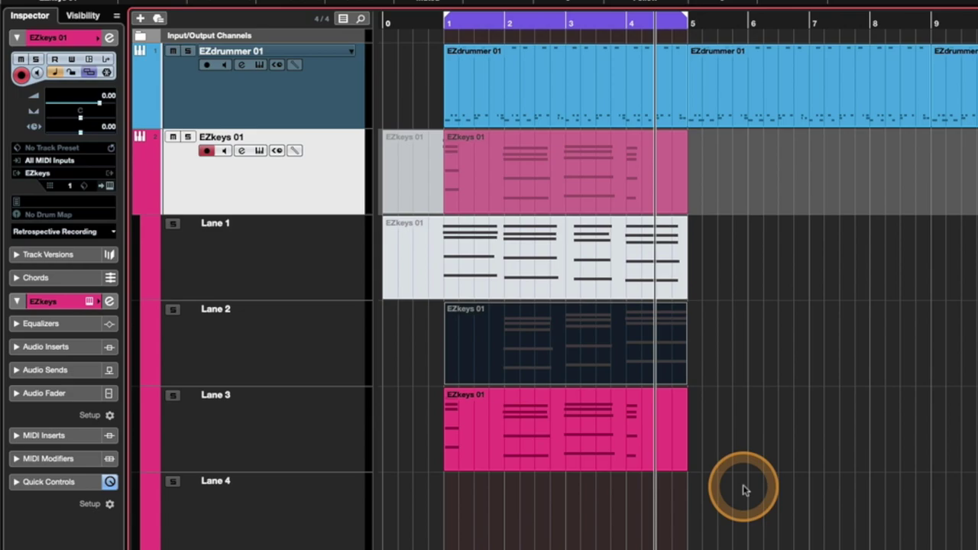
Select all EZkeys 01 takes across Lanes 1 to 3.
left_click_drag(823, 491, 351, 212)
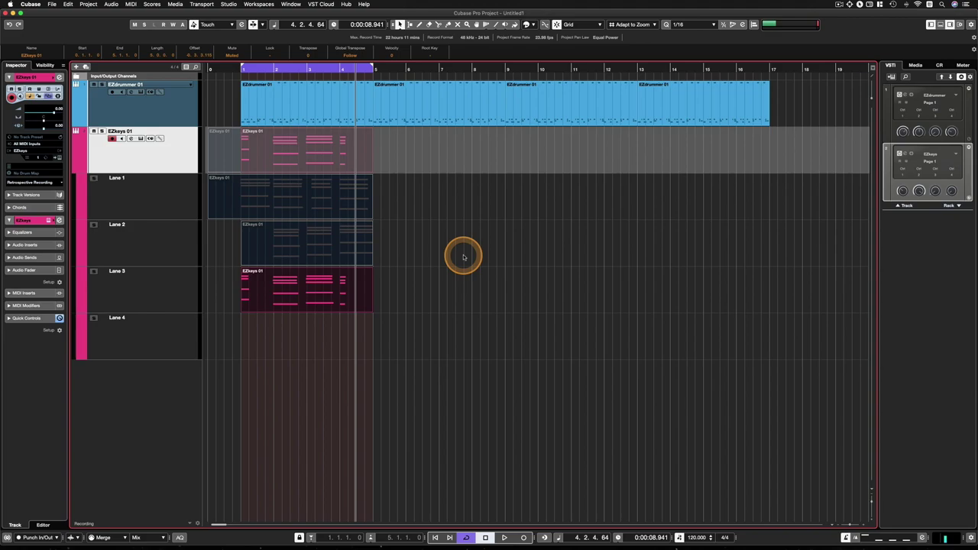
left_click_drag(465, 310, 210, 200)
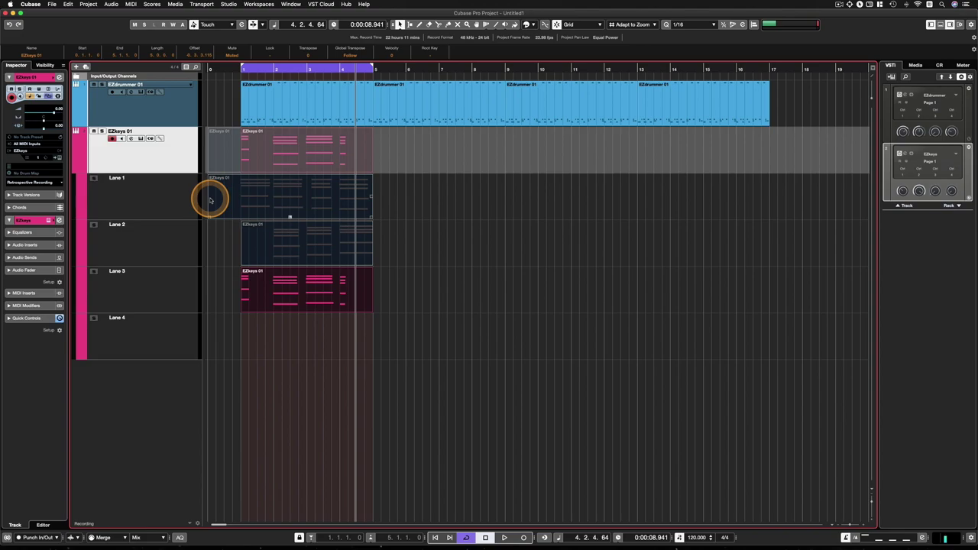
left_click(349, 290)
left_click(247, 170)
left_click(291, 247)
left_click(312, 157)
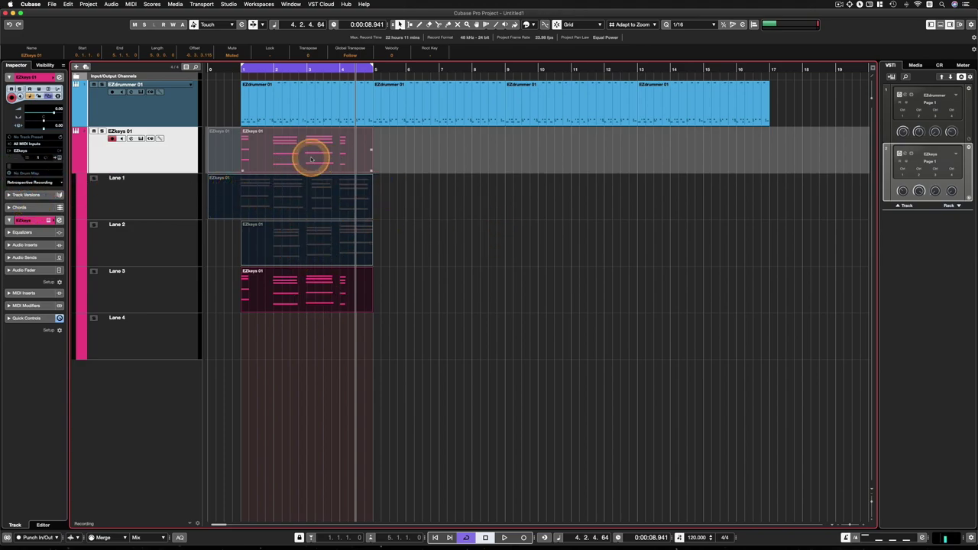